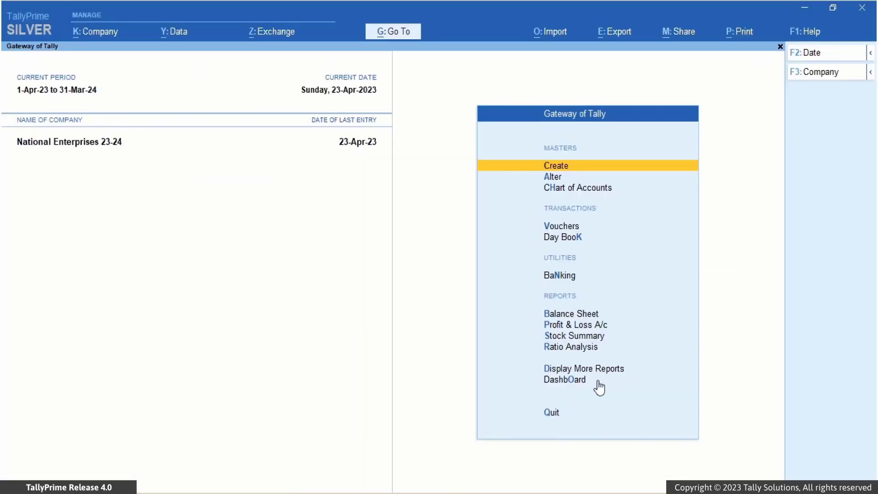
Start a new Excel mapping template for masters, based on Sheet1 of Item List.xlsx.
key("alt+o")
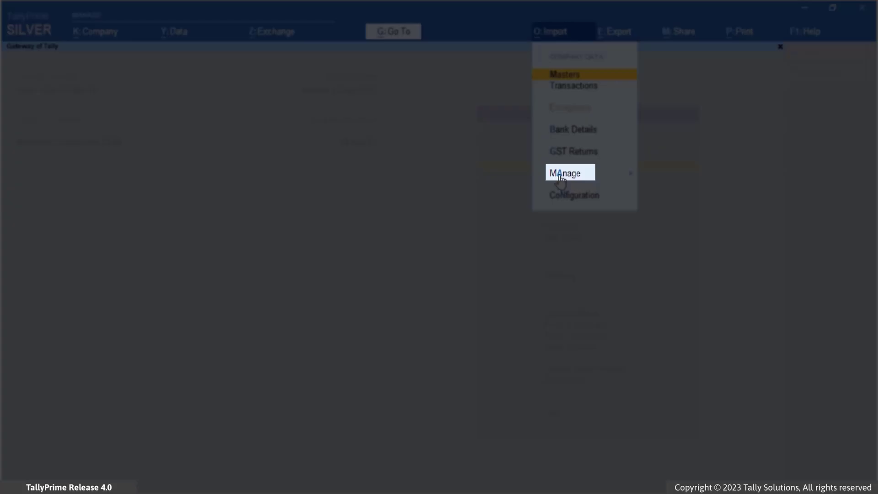
left_click(561, 178)
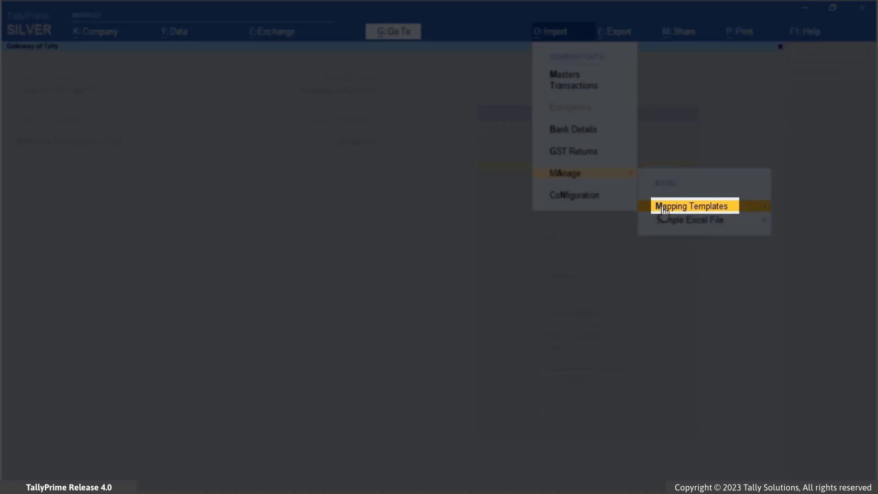
left_click(664, 208)
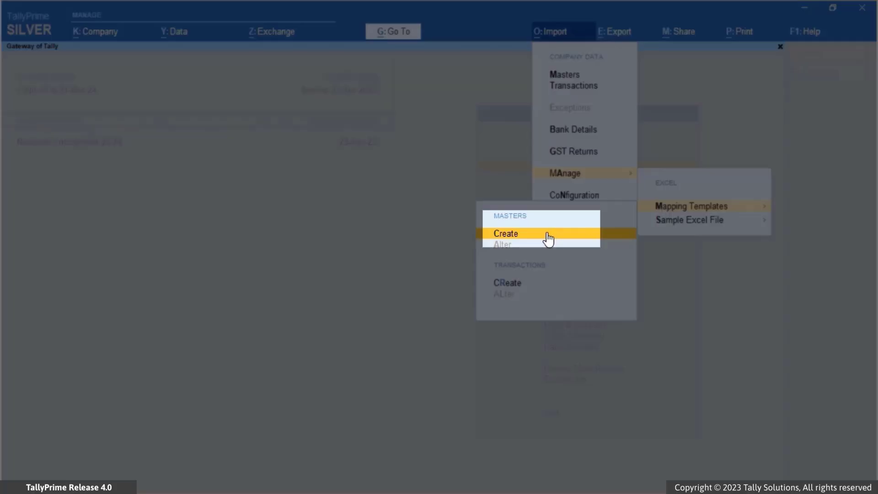
left_click(547, 238)
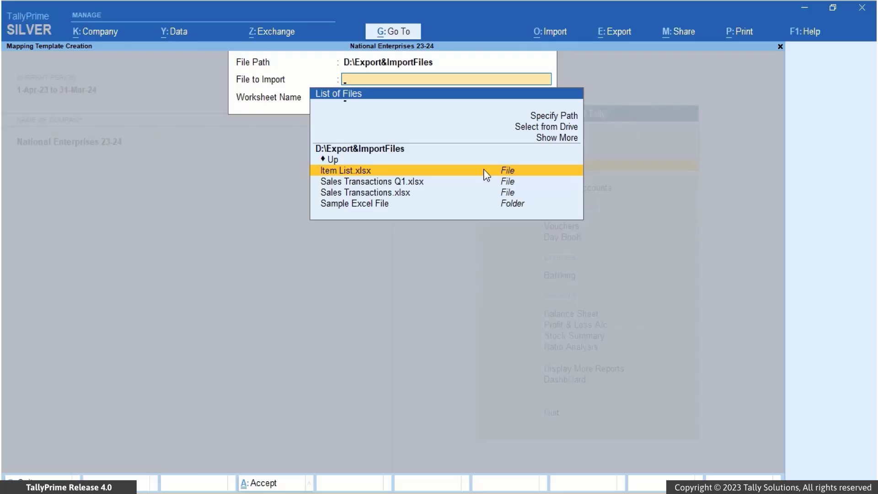
left_click(484, 170)
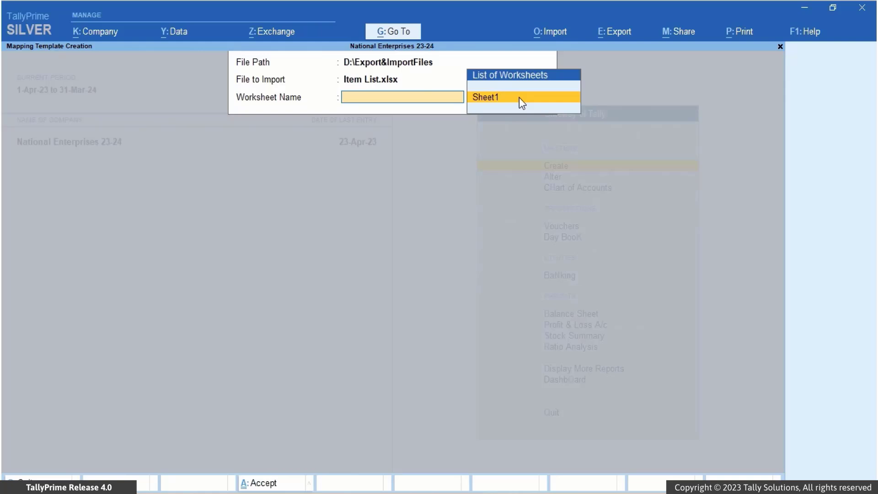
left_click(520, 97)
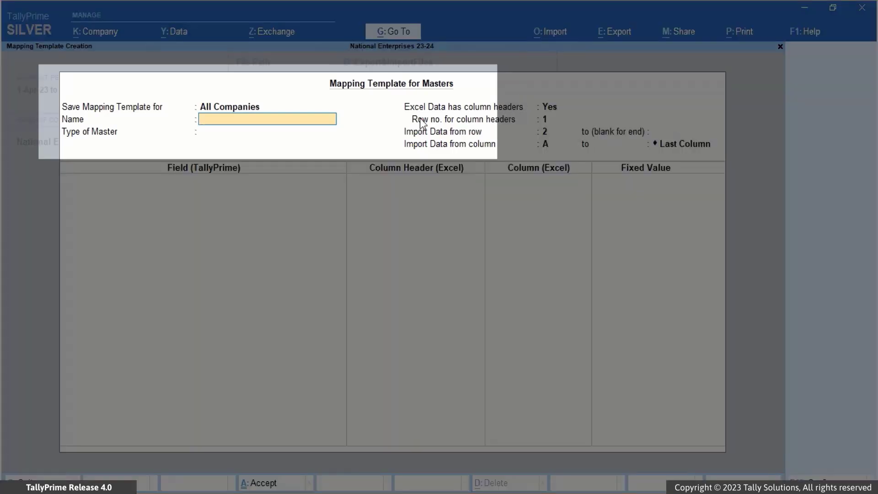
Save the mapping template for All Companies, name it Stock Items, and set its master type to Stock Item.
key("BackSpace")
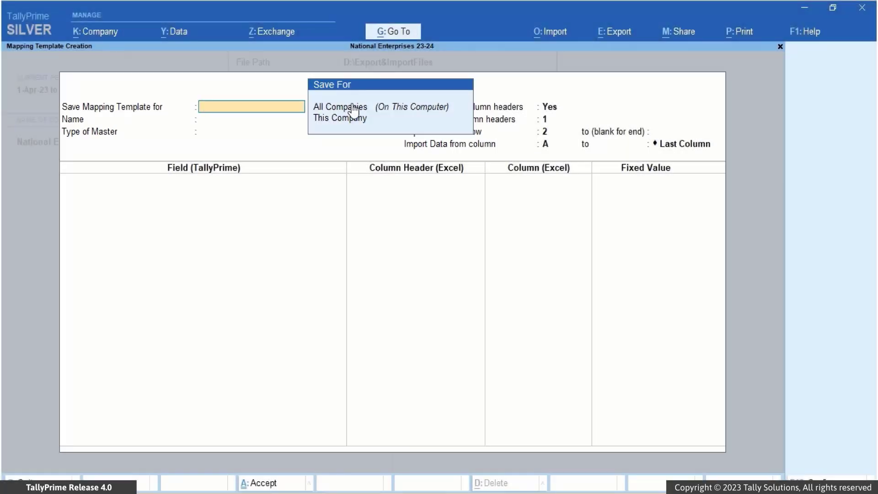
left_click(352, 104)
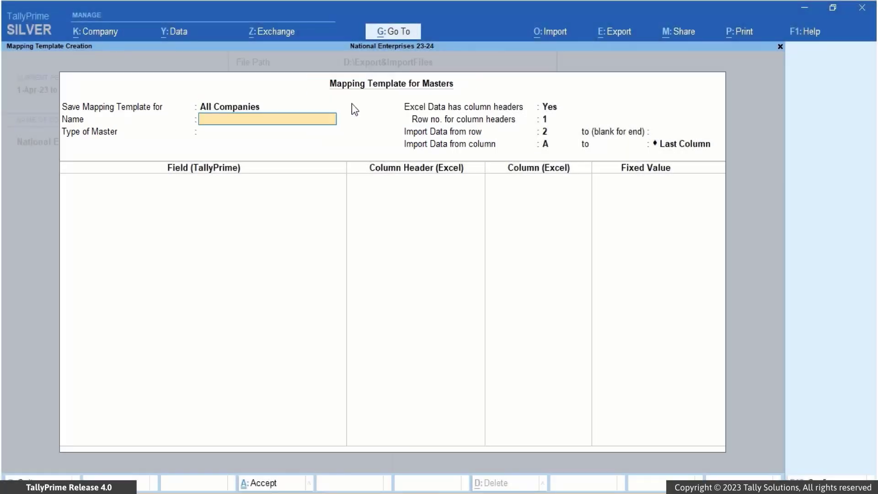
type("St")
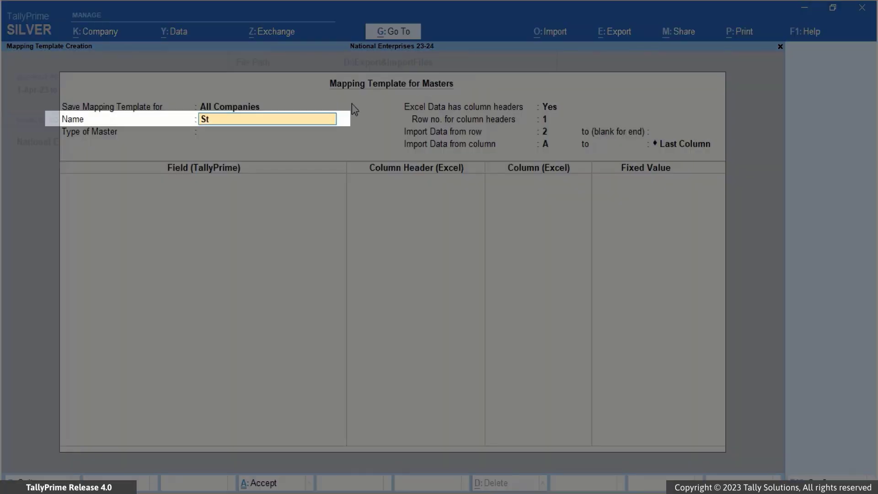
type("ock Items")
key("Return")
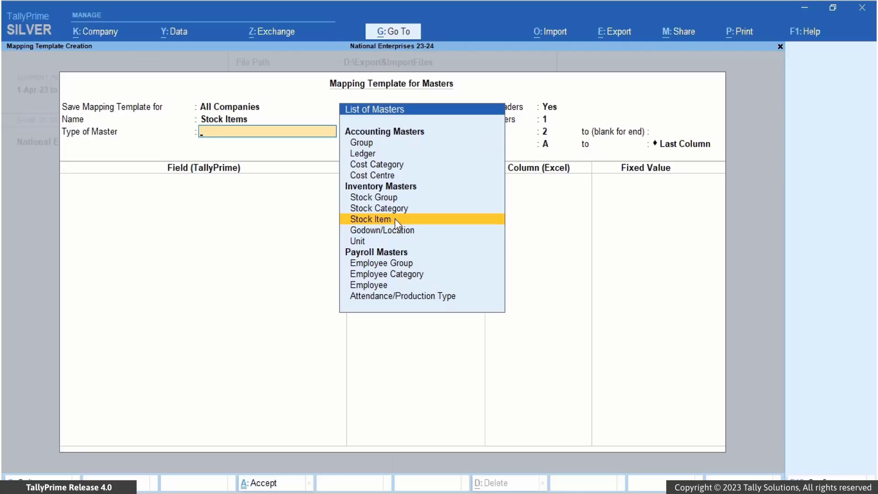
left_click(394, 218)
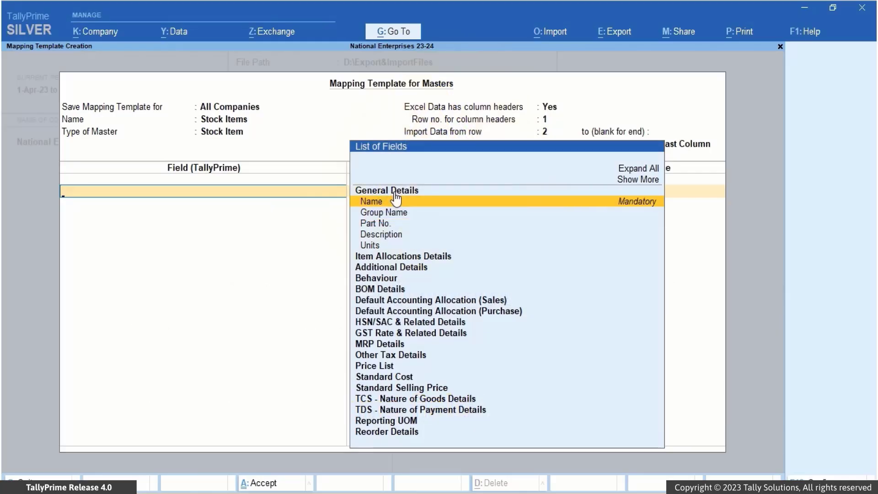
Map the Name field to the Item Name column and the Units field to Unit of Measurement.
left_click(393, 204)
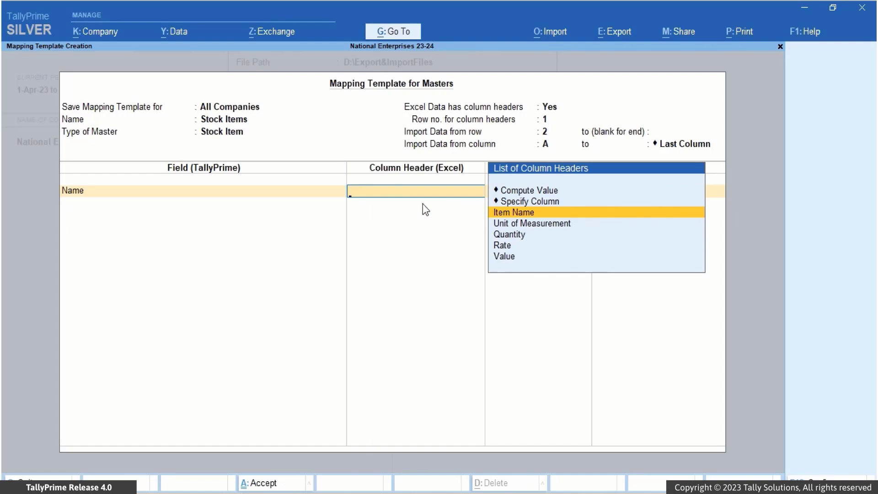
left_click(504, 213)
type("Uni")
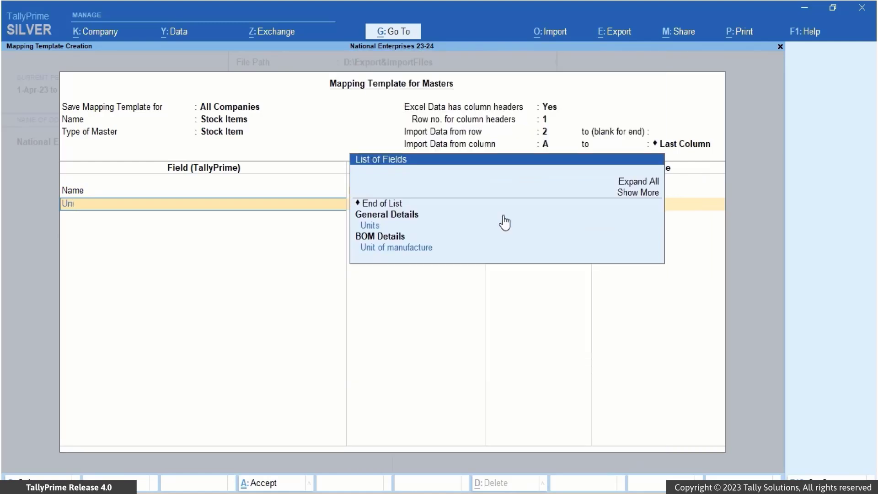
left_click(374, 226)
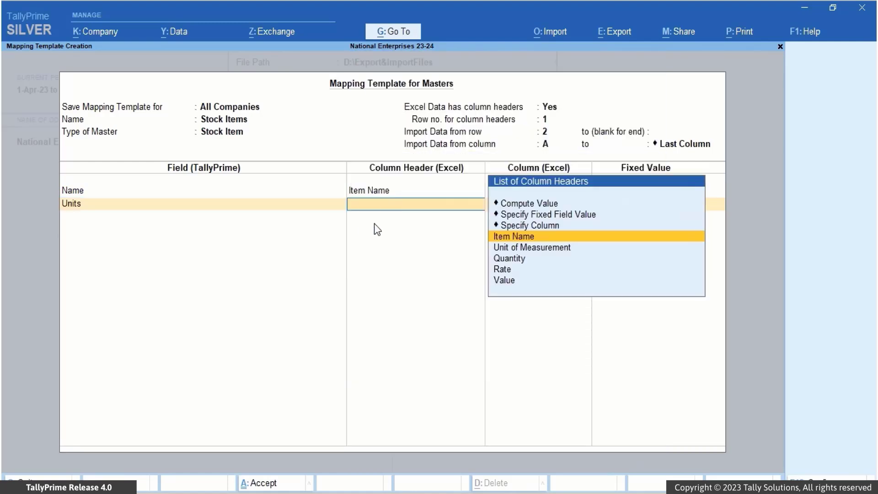
left_click(517, 248)
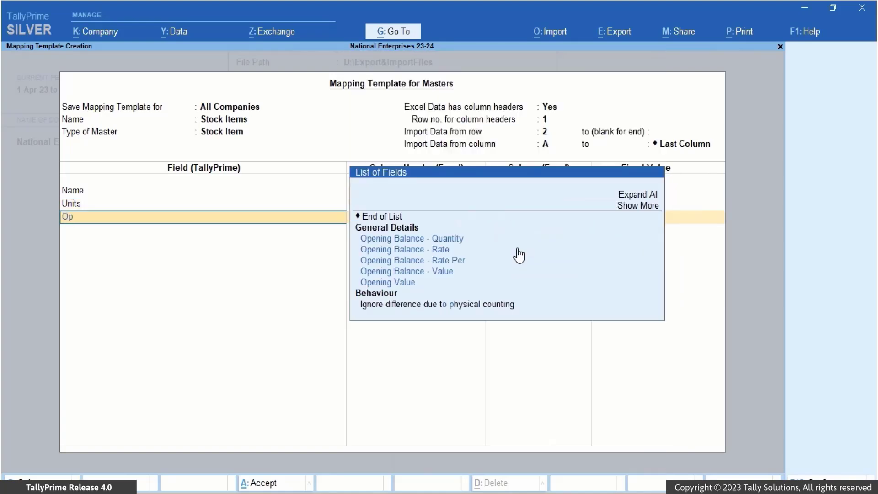
Map the Opening Balance Quantity, Rate and Value fields to the Quantity, Rate and Value columns, and save the template.
left_click(457, 239)
left_click(510, 261)
type("Op")
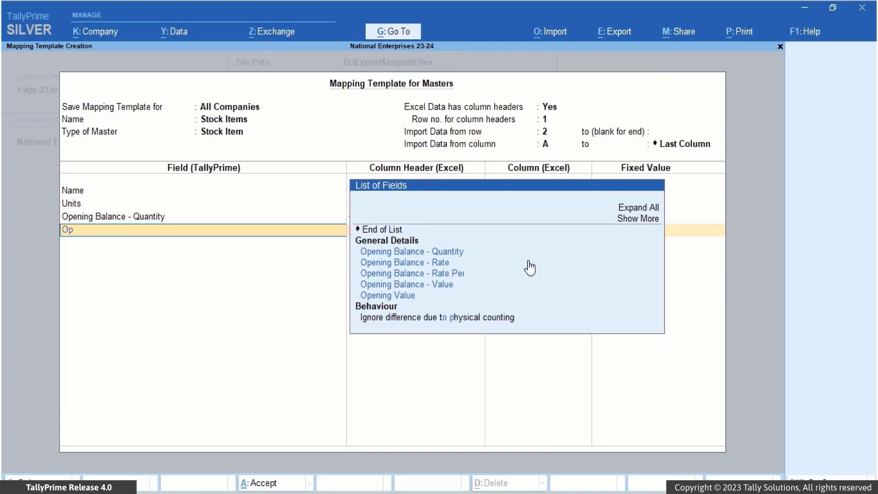
left_click(450, 262)
left_click(503, 285)
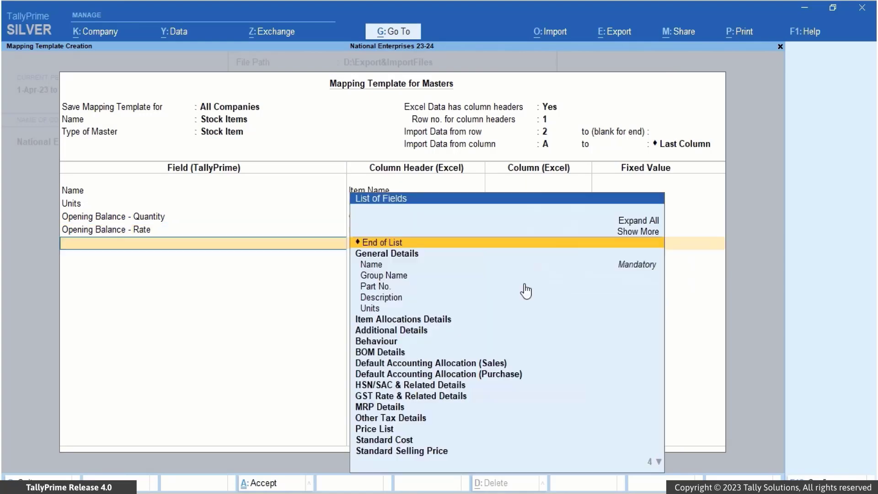
type("Op")
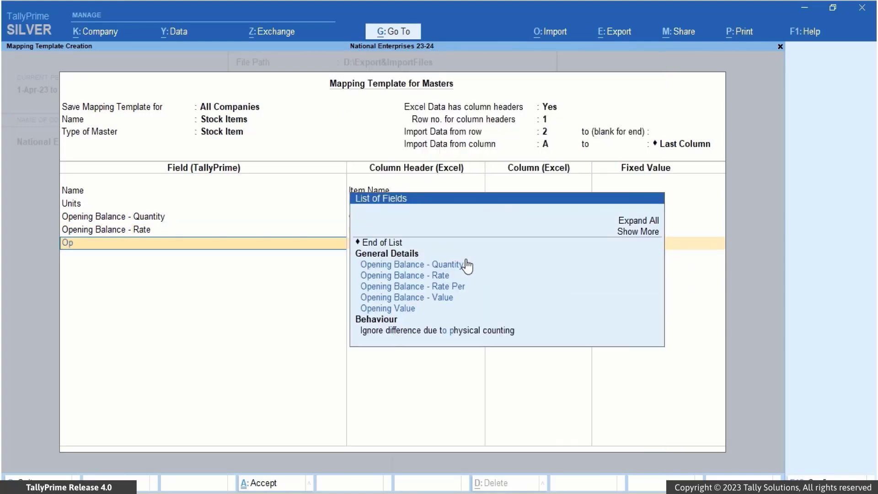
left_click(455, 298)
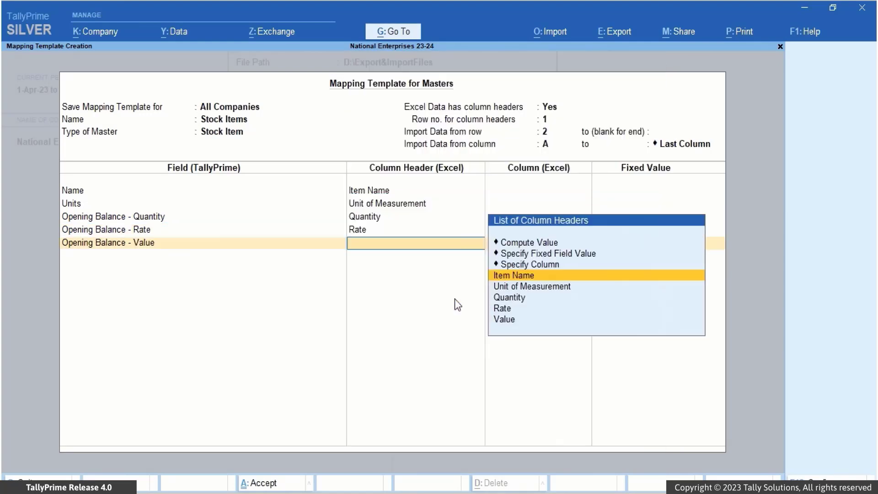
left_click(504, 319)
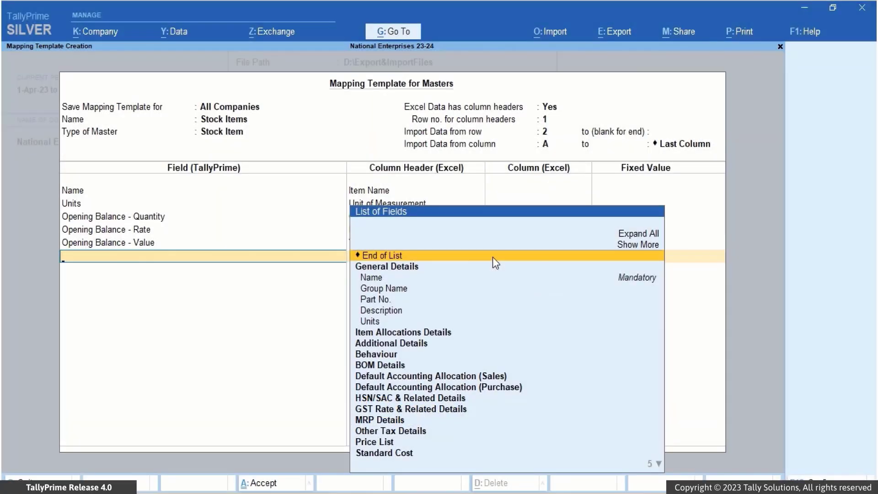
key("ctrl+a")
left_click(680, 444)
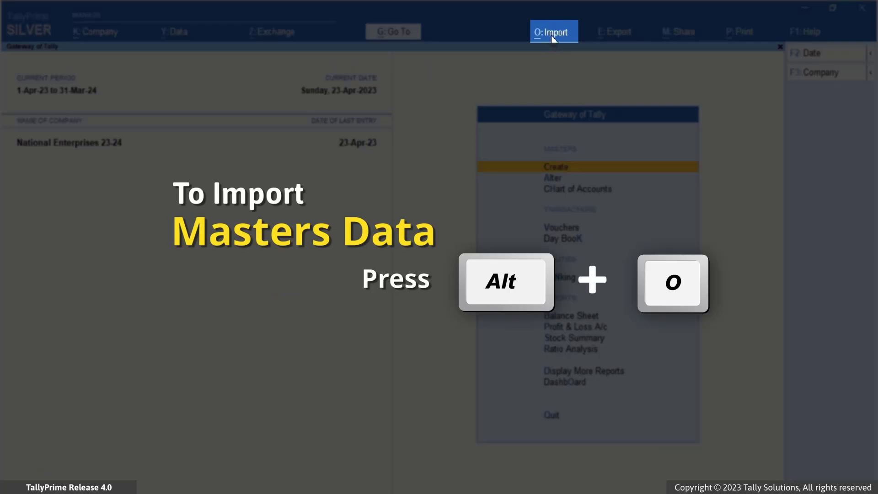
Set up a masters import in Excel (Spreadsheet) format from Sheet1 of Item List.xlsx, using the Stock Items mapping template.
left_click(553, 37)
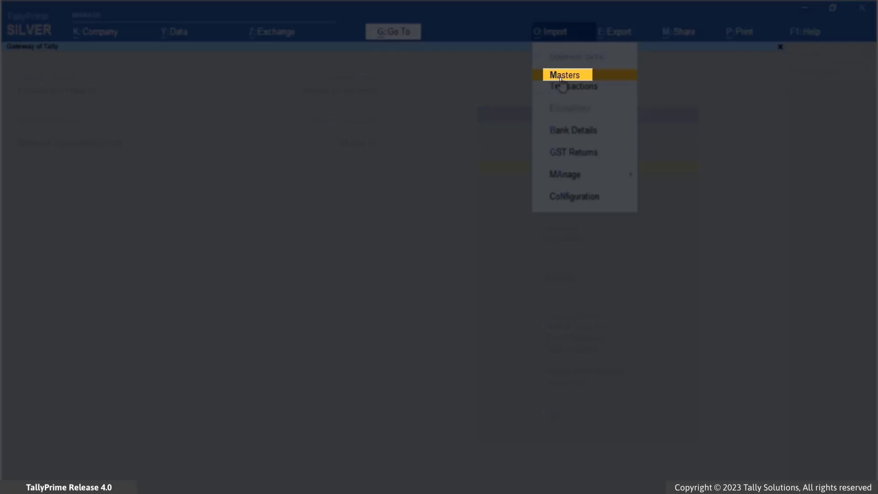
left_click(560, 77)
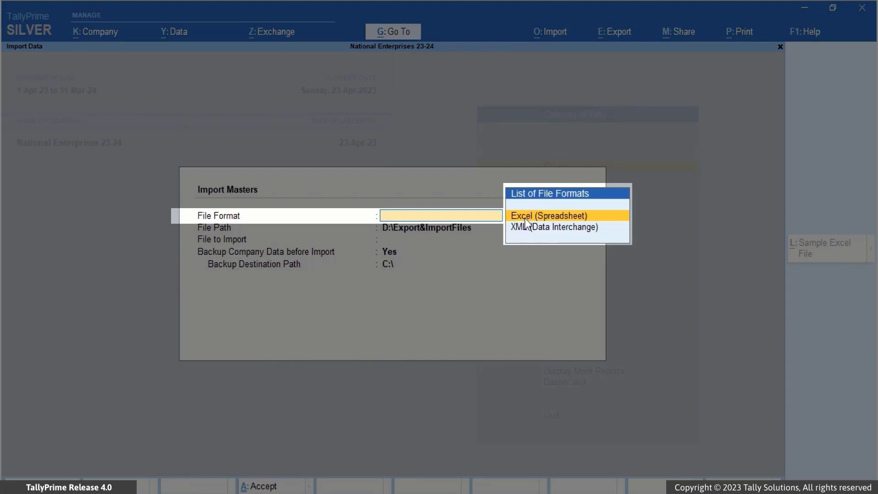
left_click(525, 220)
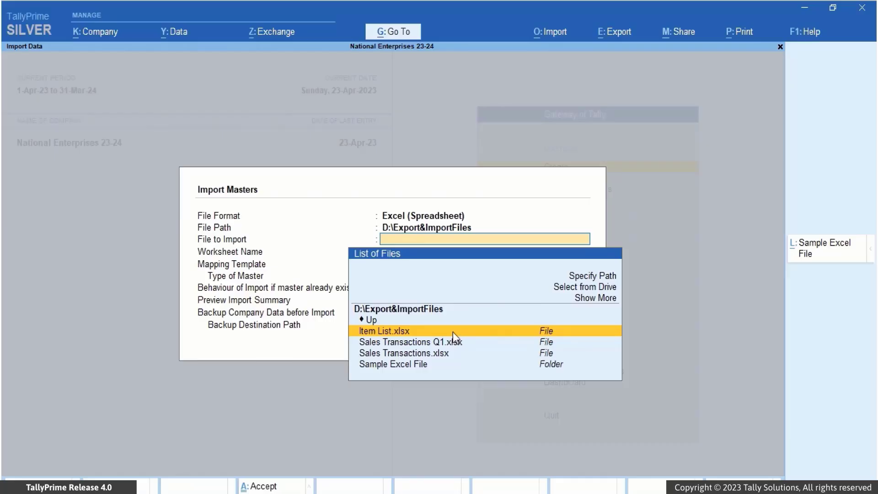
left_click(453, 332)
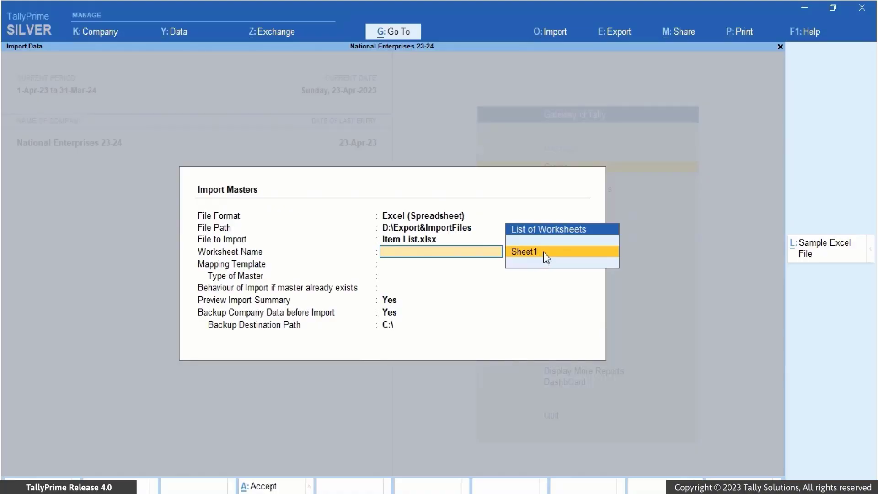
left_click(544, 255)
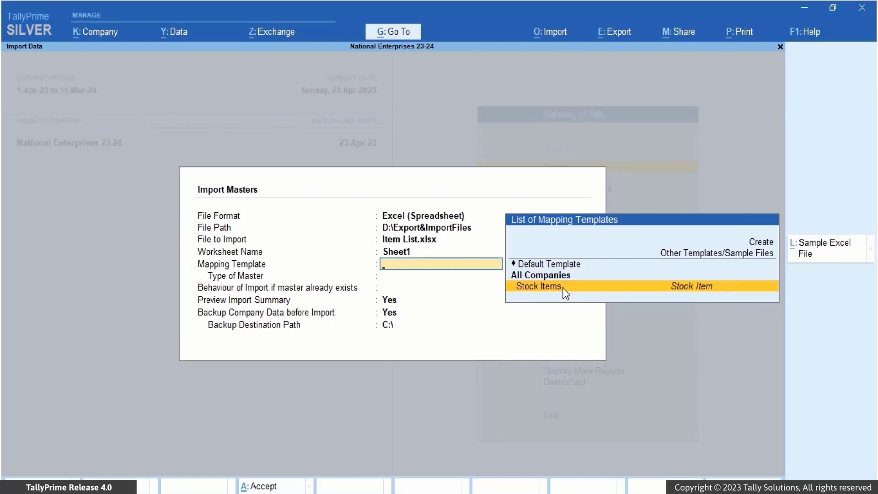
left_click(566, 293)
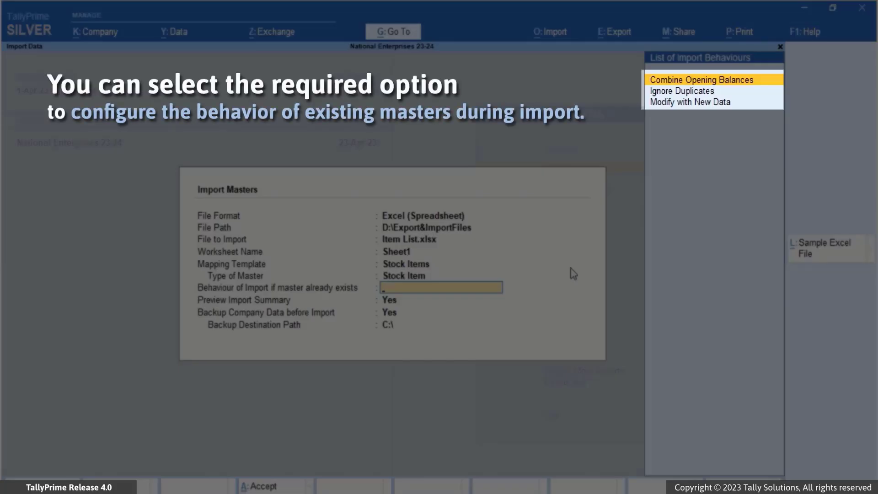
Set the import behaviour for existing masters to Ignore Duplicates, keeping the summary preview and company data backup at Yes.
left_click(687, 91)
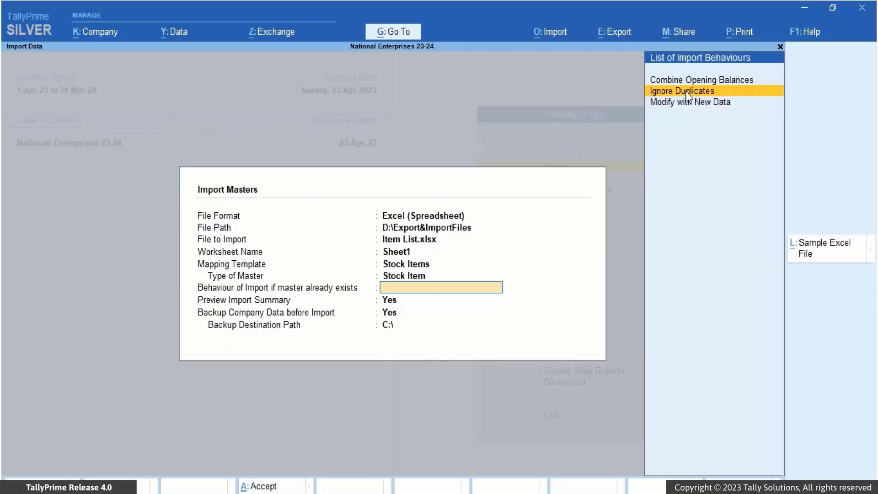
left_click(686, 91)
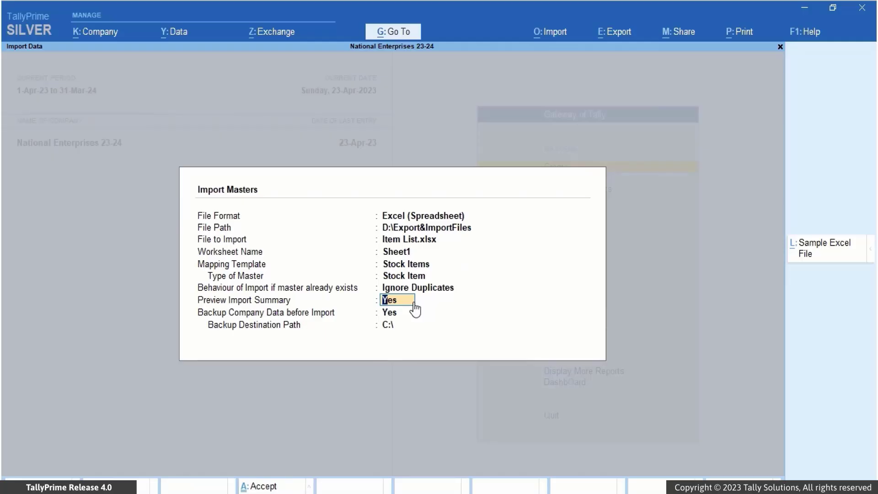
key("Return")
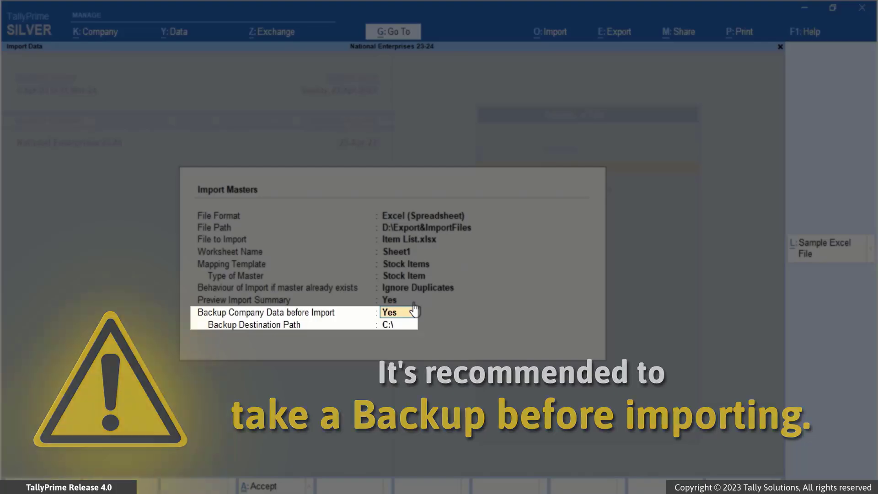
key("Return")
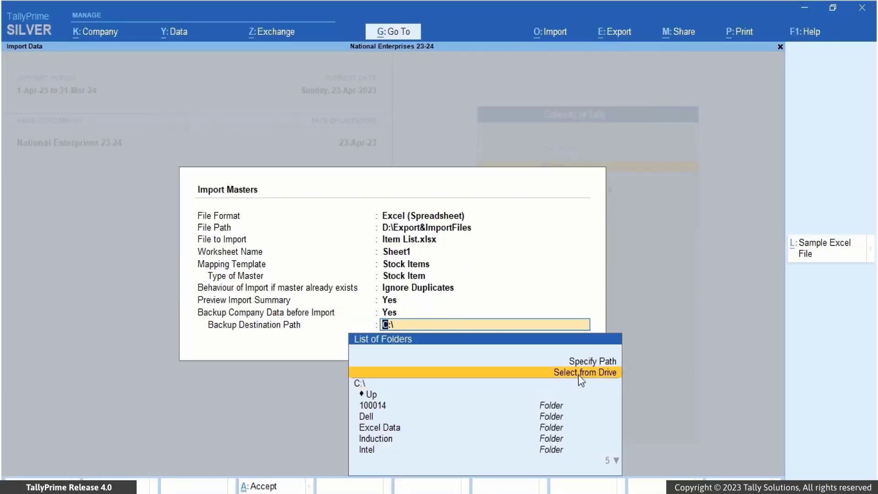
Set the backup destination to D:\ and run the stock item import from the summary preview.
left_click(578, 375)
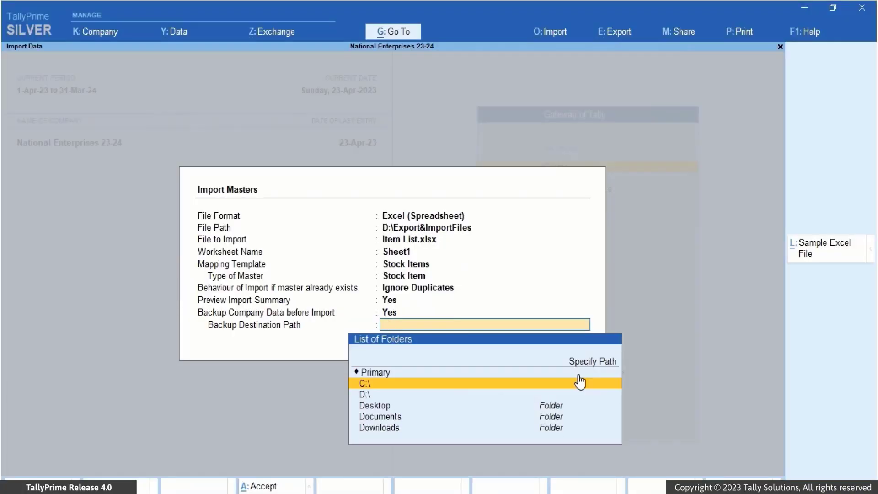
left_click(368, 395)
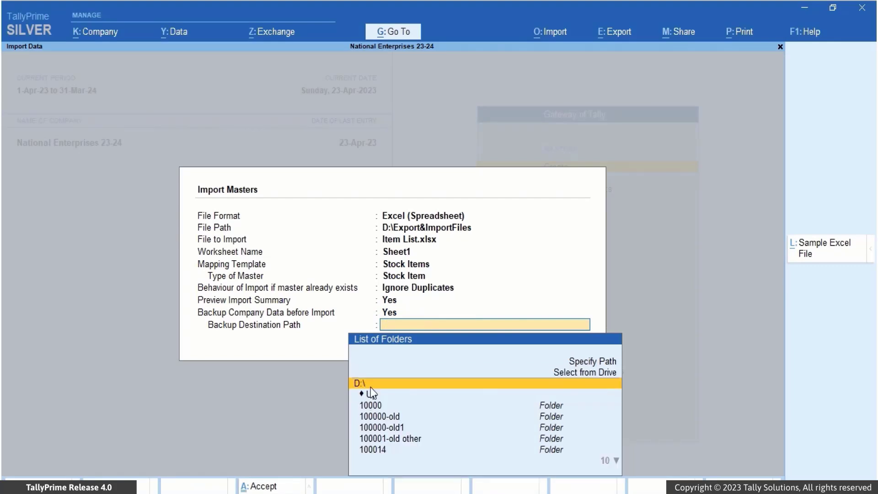
left_click(371, 387)
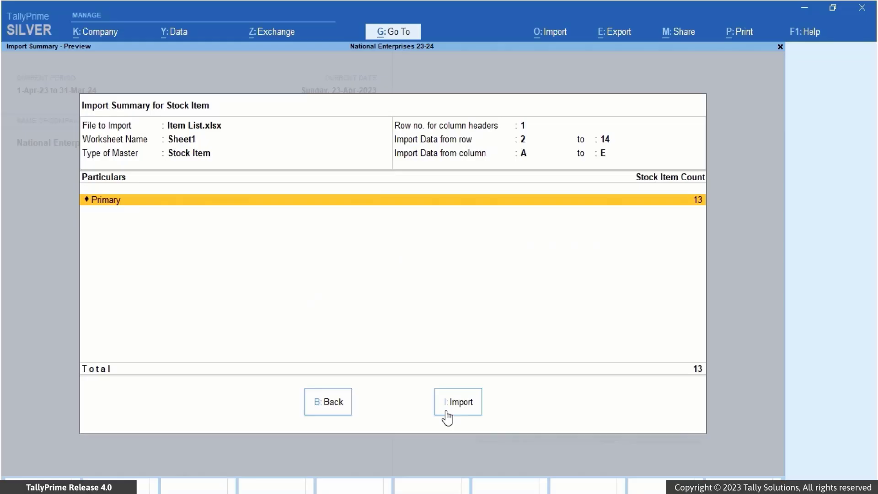
left_click(447, 414)
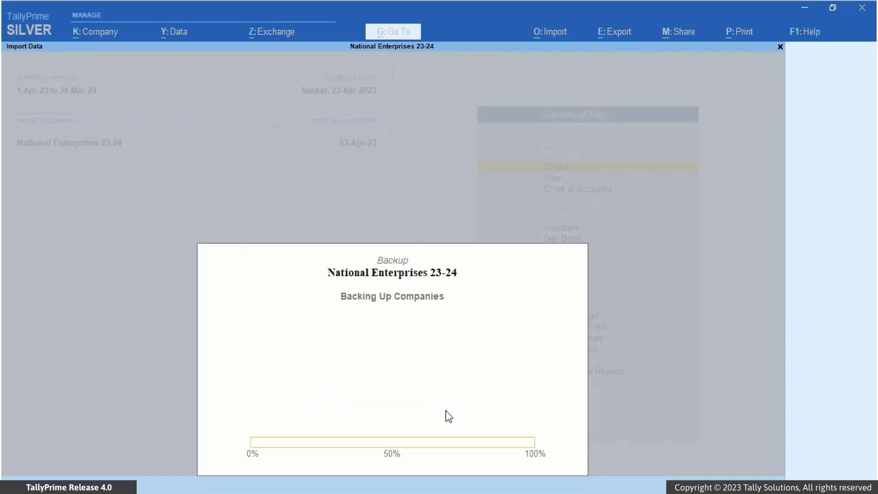
Finish the stock item import and review the sales transaction rows on the Sales Bills sheet in Excel.
left_click(380, 315)
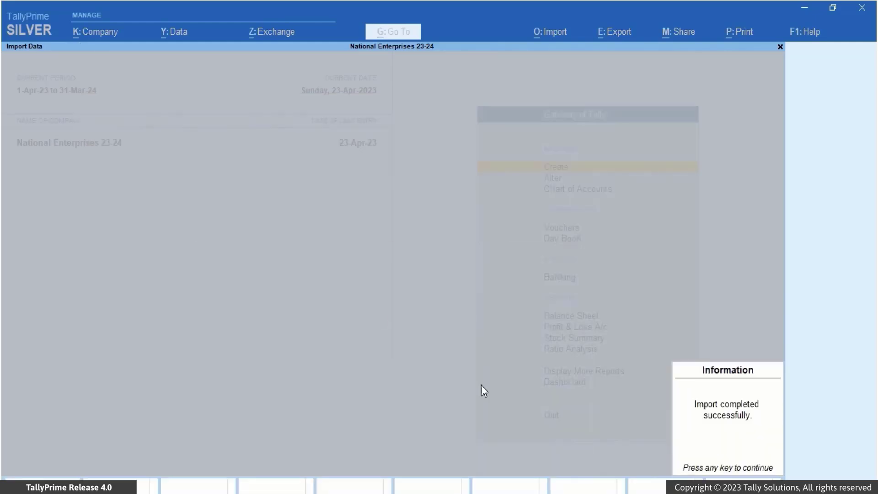
left_click(682, 473)
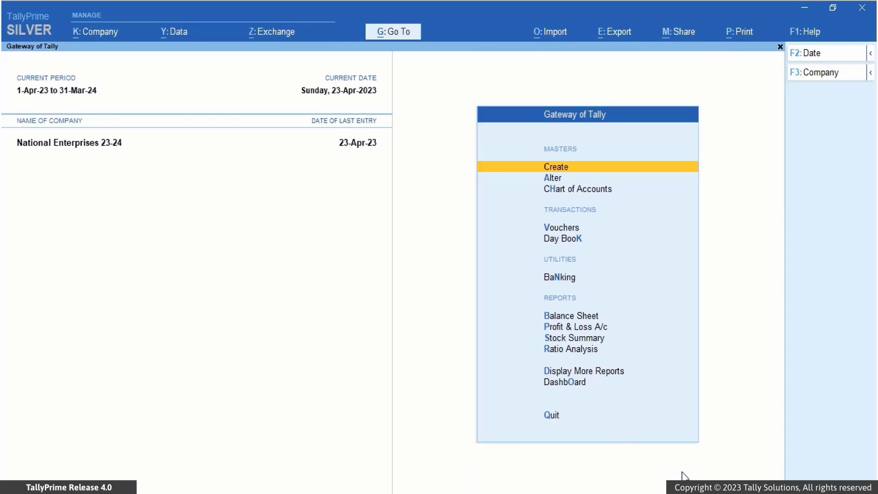
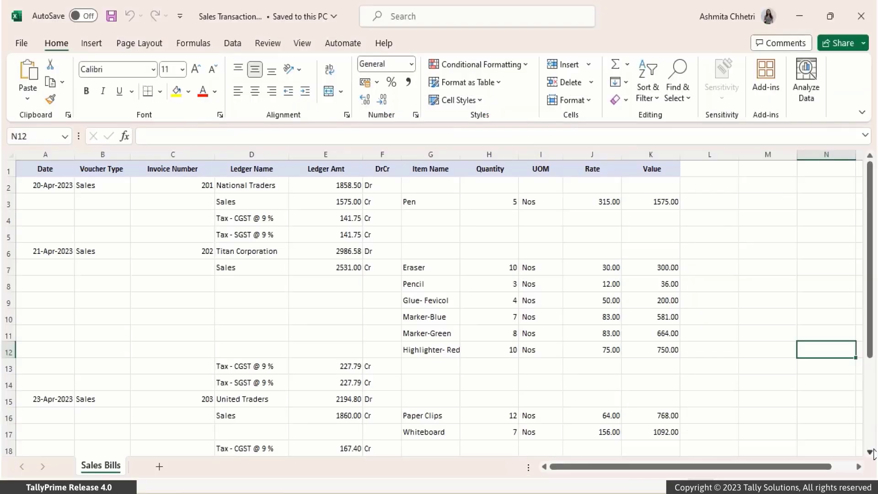
scroll(873, 454, "down", 2)
scroll(873, 454, "down", 2)
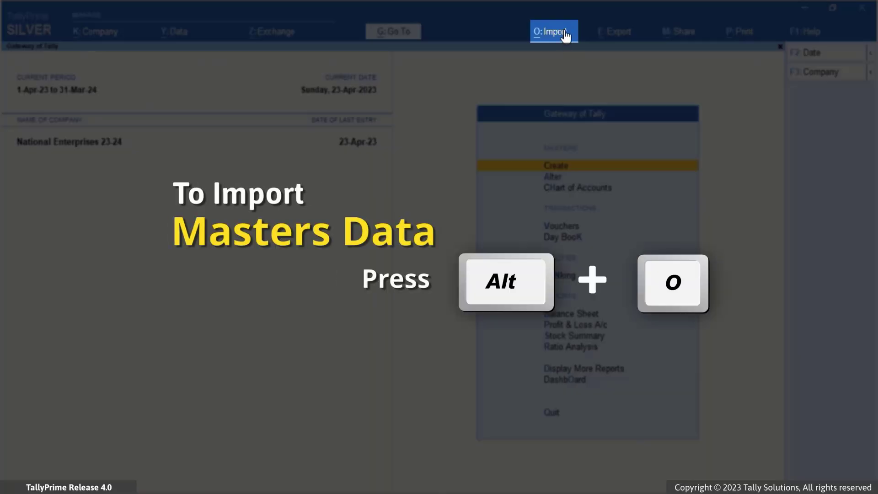
In TallyPrime, start a transactions mapping template based on the Sales Bills worksheet of Sales Transactions Q1.xlsx.
left_click(563, 31)
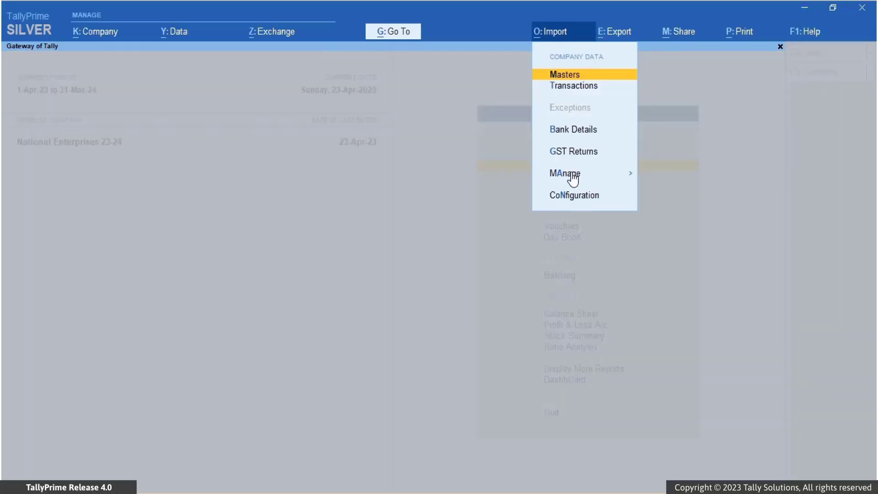
left_click(574, 174)
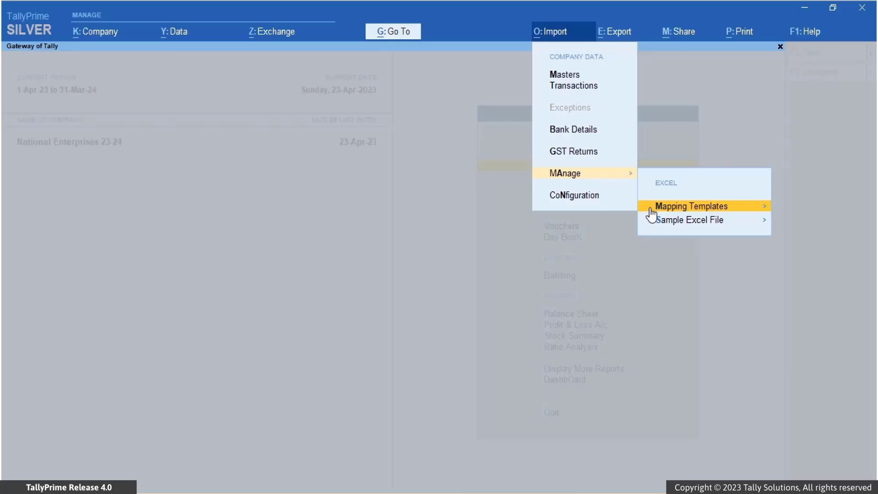
left_click(651, 209)
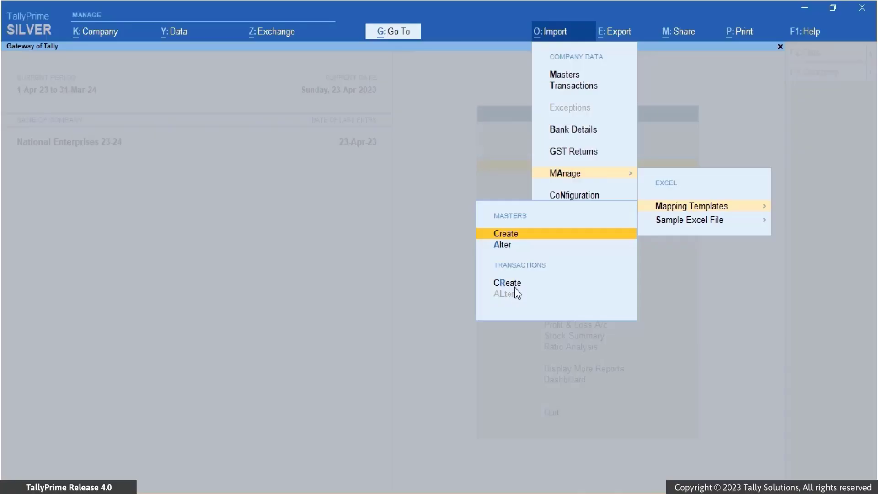
left_click(515, 291)
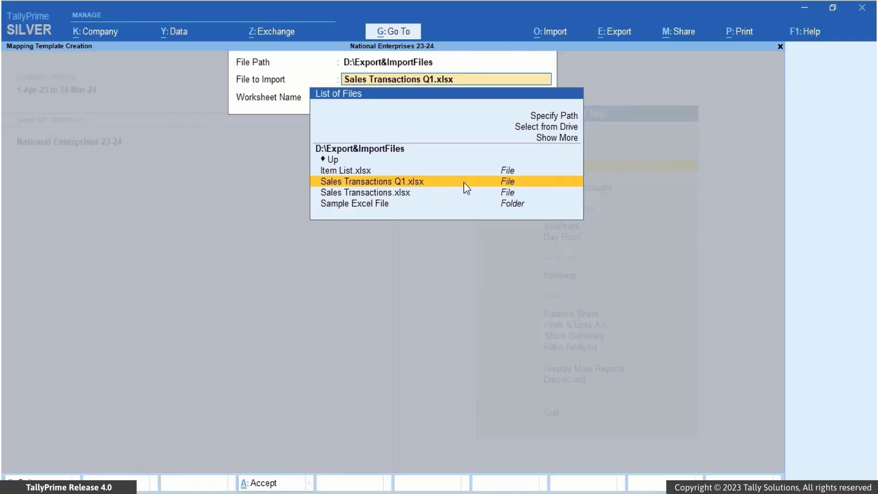
left_click(463, 182)
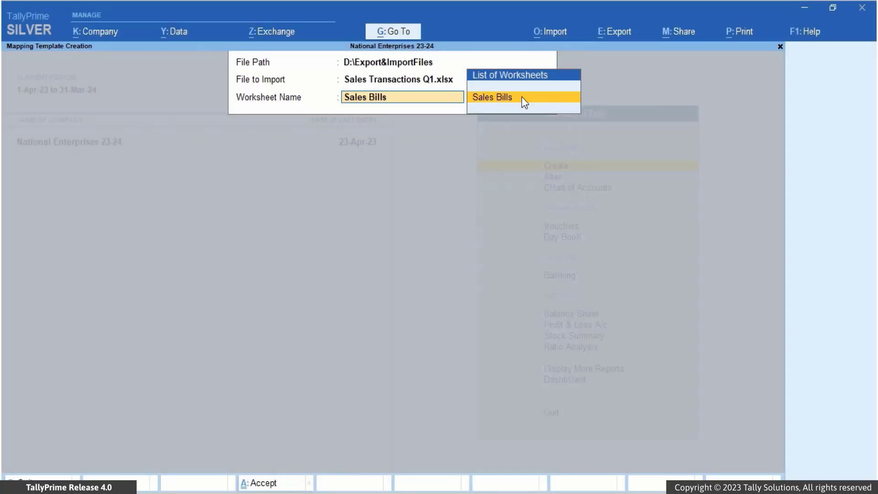
left_click(523, 101)
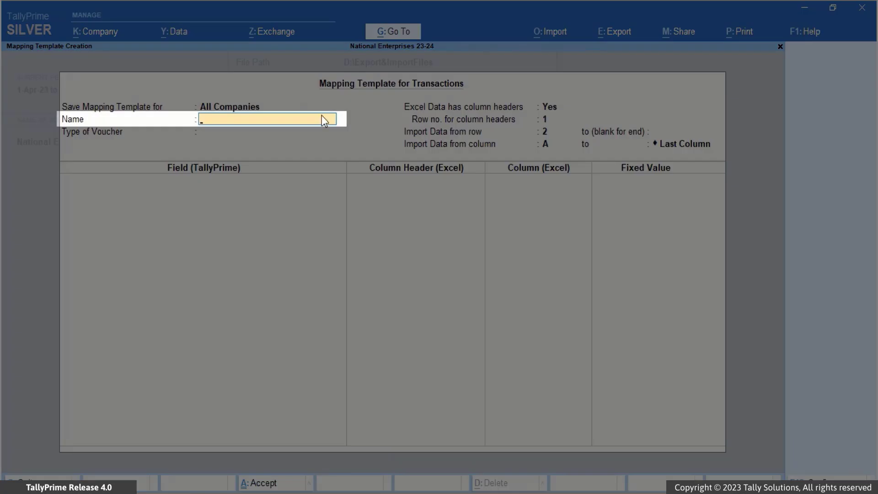
Name the mapping template Sales Q1 and set its voucher type to Accounting Vouchers.
type("Sales Q1")
key("Return")
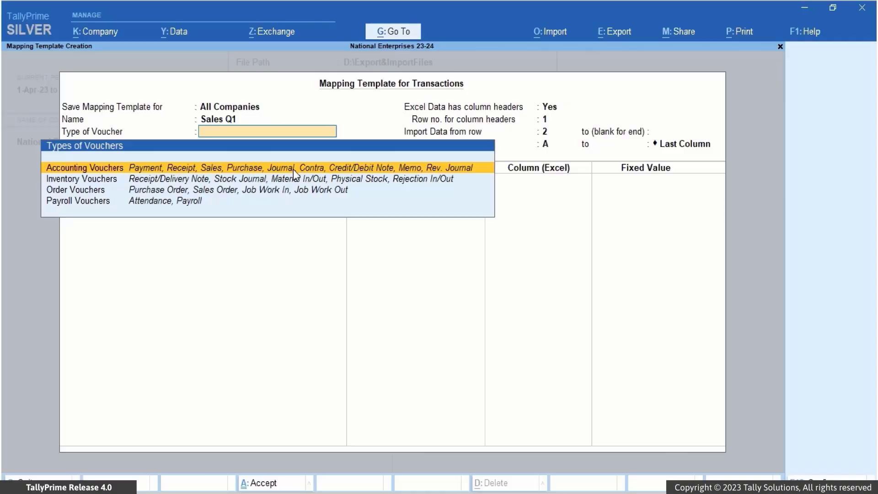
left_click(292, 170)
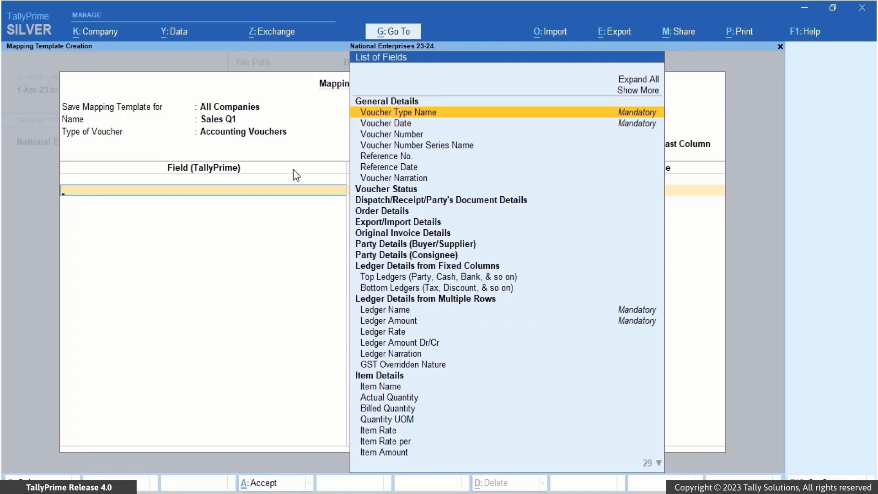
Map the Voucher Type Name, Voucher Date and Voucher Number fields to the Voucher Type, Date and Invoice Number columns.
left_click(429, 115)
left_click(541, 235)
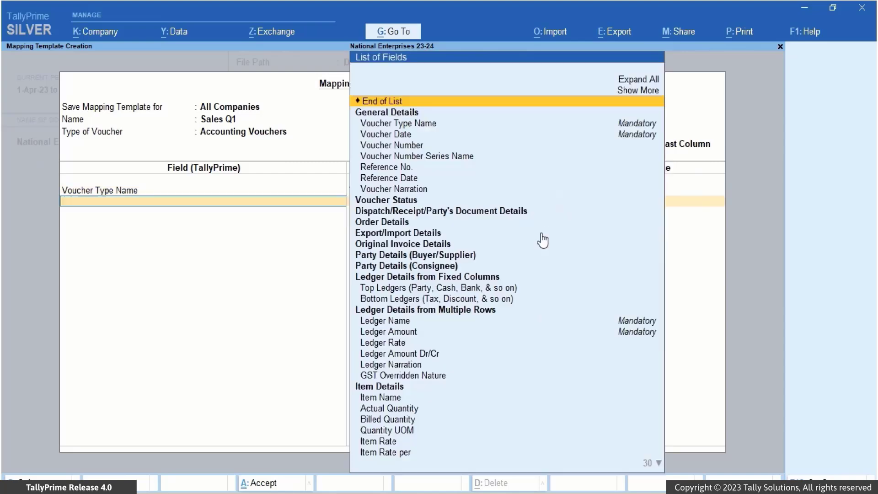
left_click(416, 134)
left_click(520, 220)
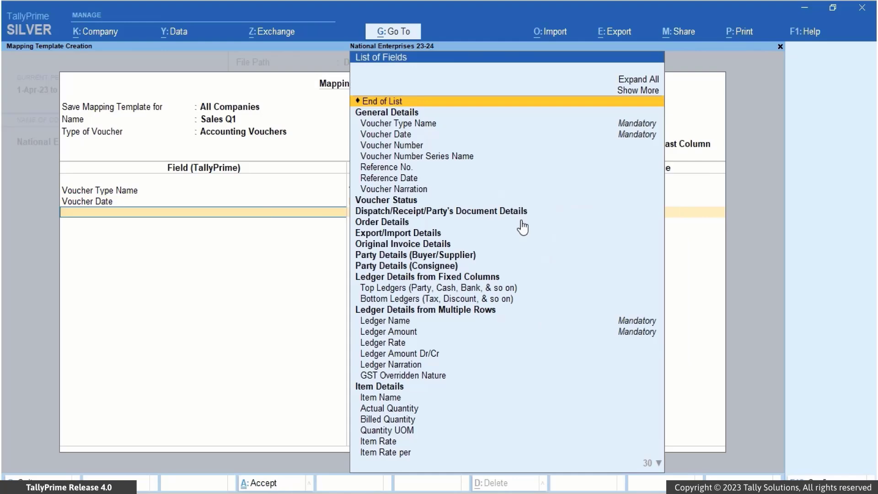
left_click(421, 145)
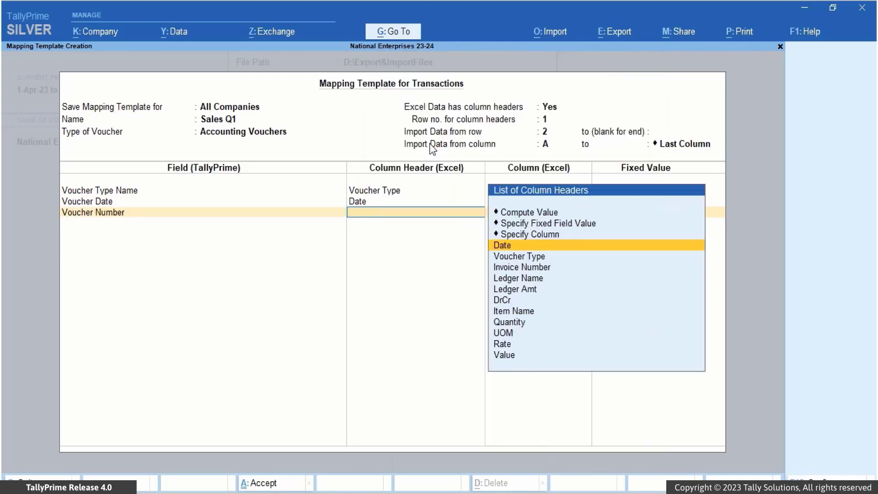
left_click(539, 267)
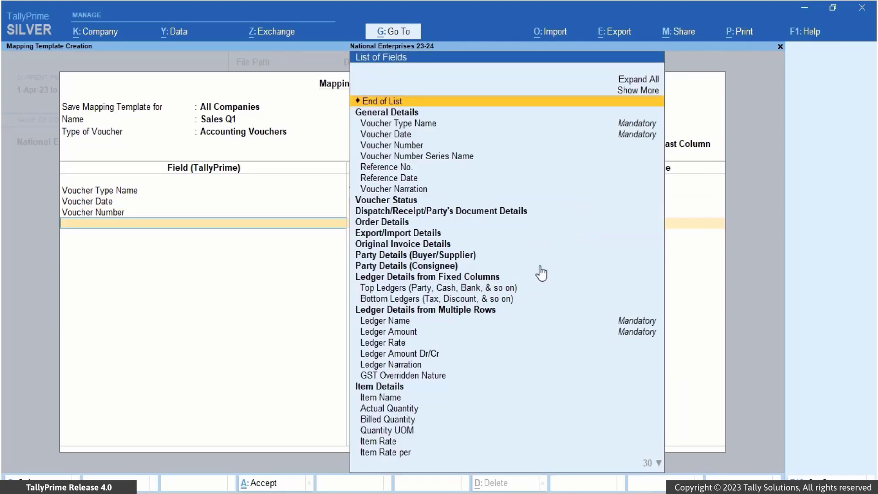
Map the Ledger Name, Ledger Amount and Ledger Amount Dr/Cr fields to the Ledger Name, Ledger Amt and DrCr columns.
type("Ledge")
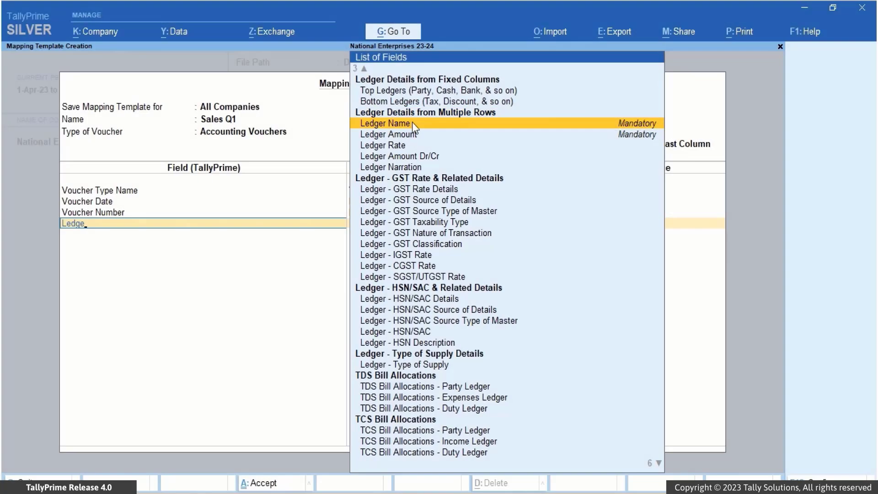
left_click(412, 124)
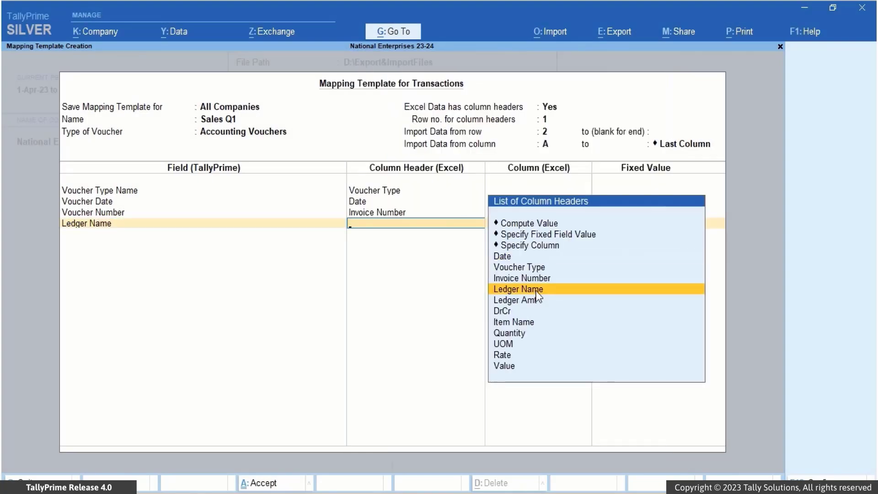
left_click(536, 293)
scroll(537, 298, "down", 4)
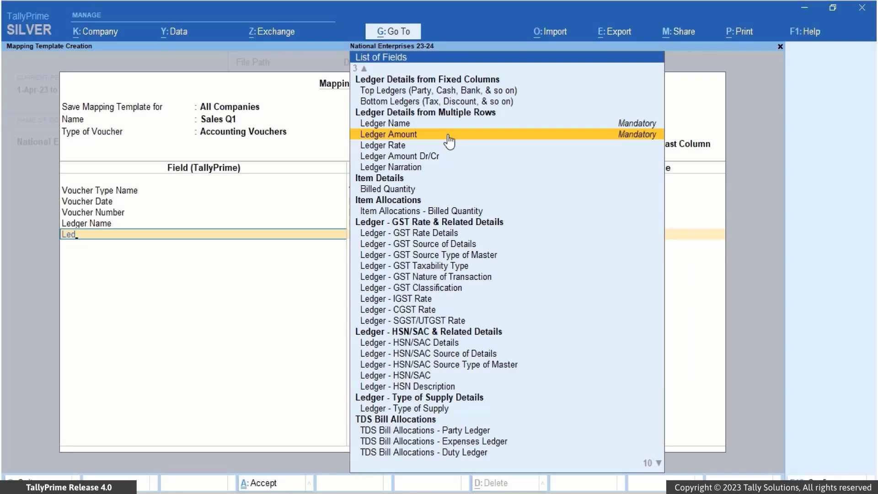
left_click(448, 141)
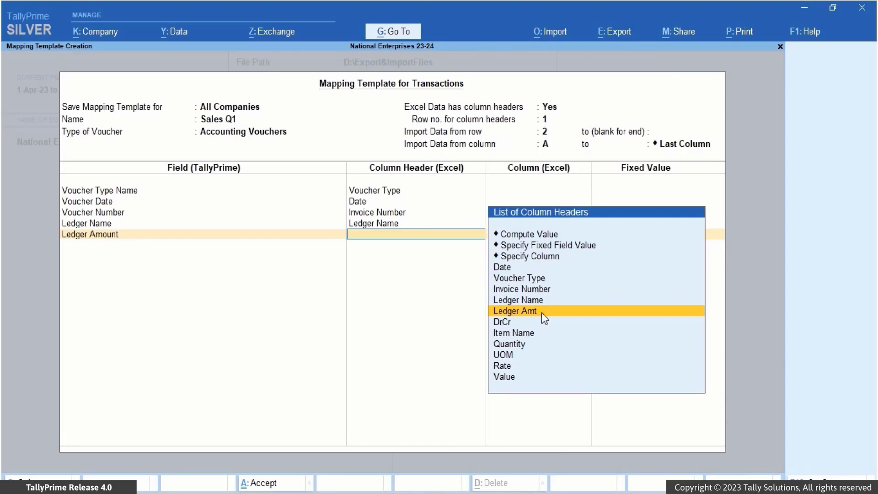
left_click(542, 312)
type("Led")
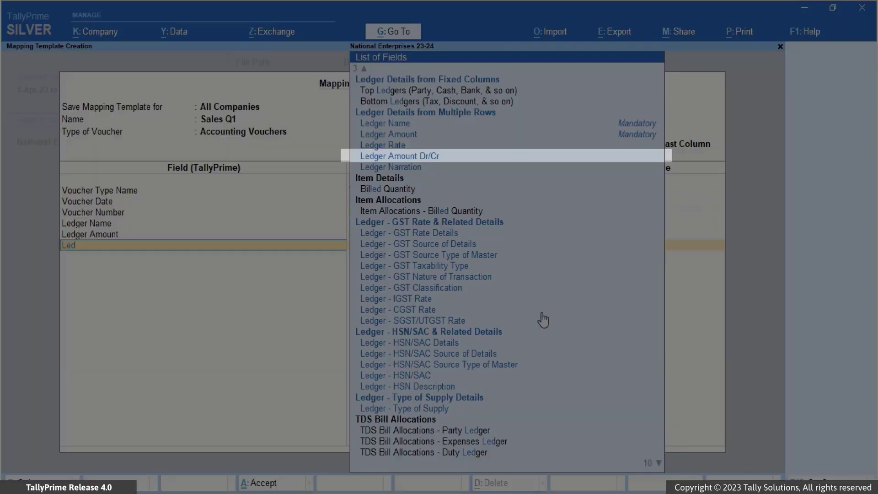
left_click(465, 156)
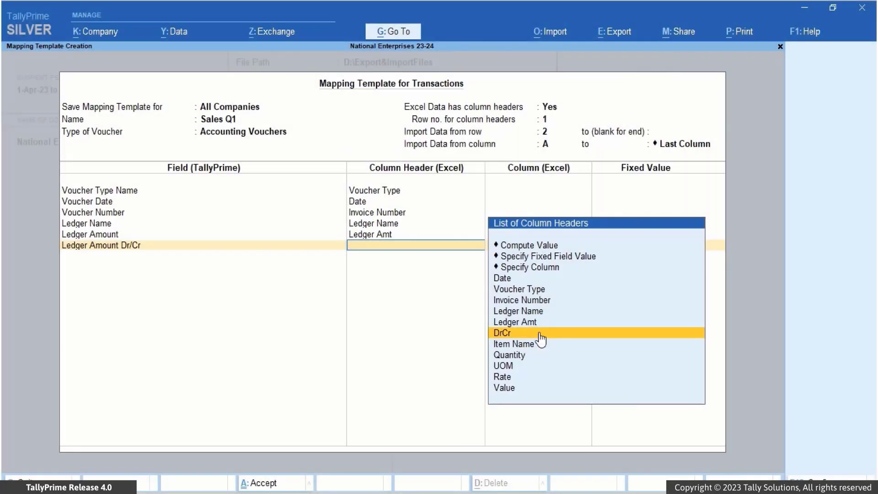
left_click(541, 339)
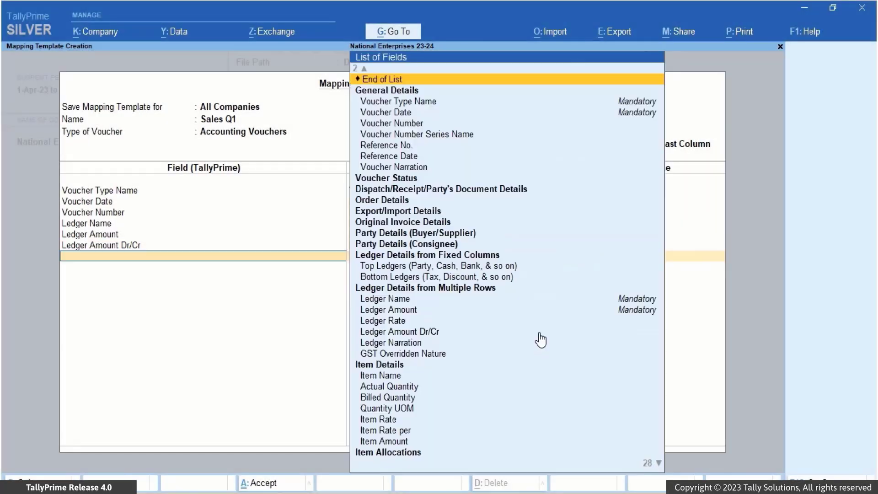
Map the Item Name, Billed Quantity, Item Rate and Item Amount fields to the Item Name, Quantity, Rate and Value columns.
scroll(540, 339, "down", 5)
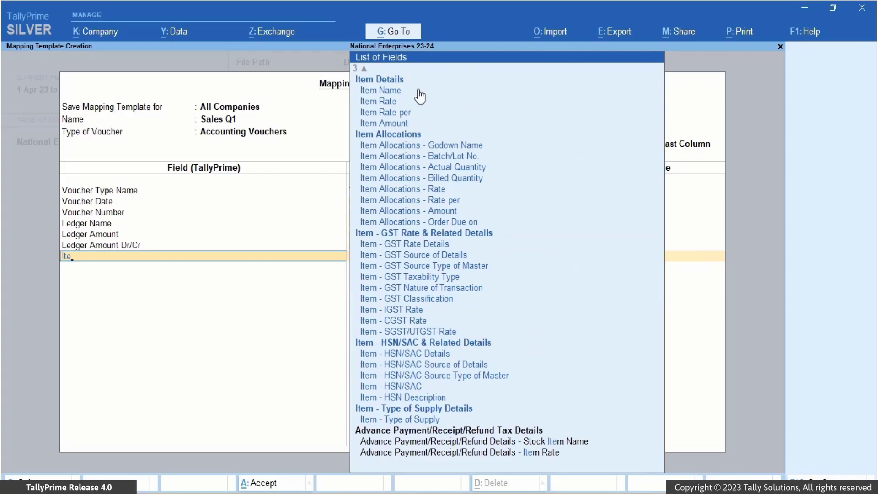
left_click(418, 92)
left_click(540, 359)
type("Bill")
left_click(427, 111)
left_click(530, 368)
left_click(408, 110)
left_click(521, 399)
scroll(524, 405, "down", 5)
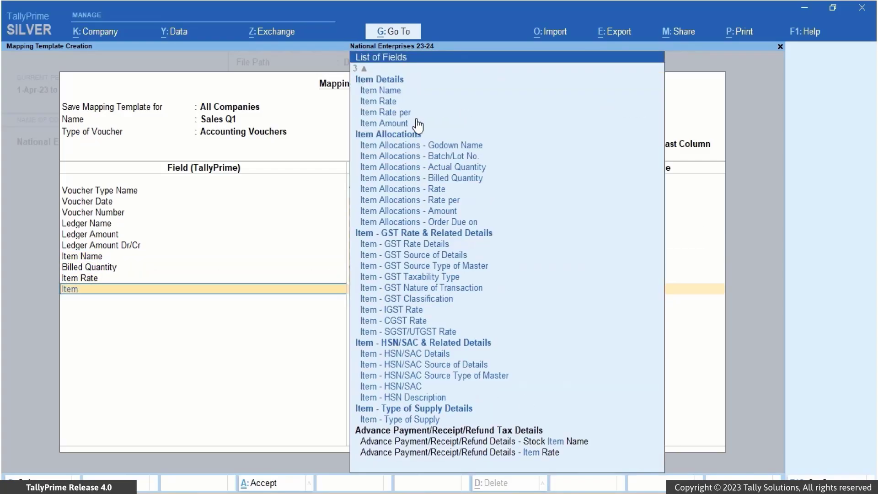
left_click(414, 121)
left_click(524, 432)
End the field list and save the Sales Q1 mapping template.
key("Return")
key("Escape")
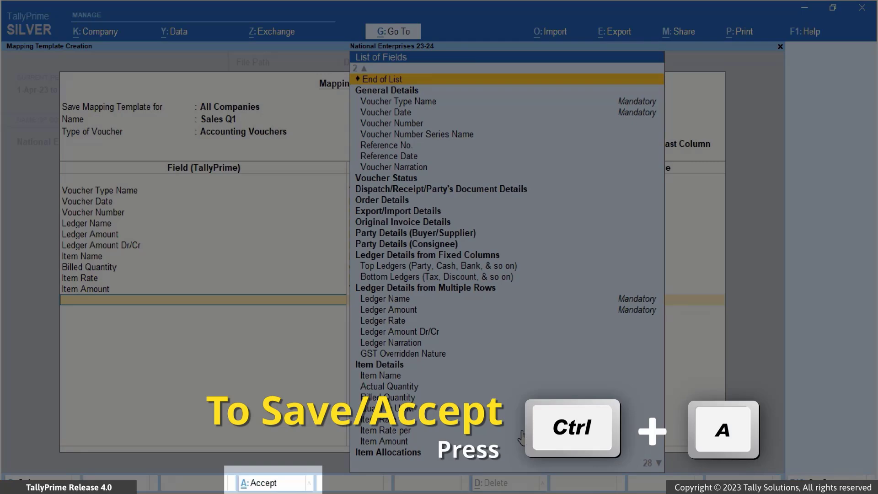
key("ctrl+a")
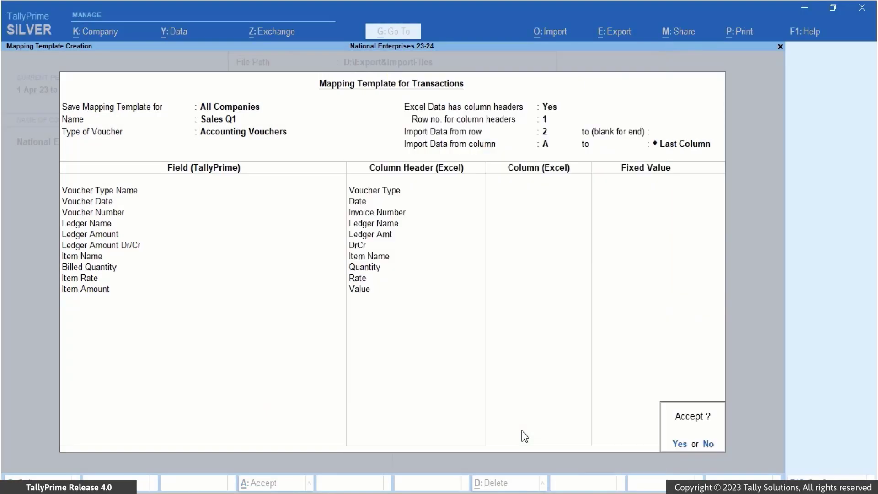
key("Return")
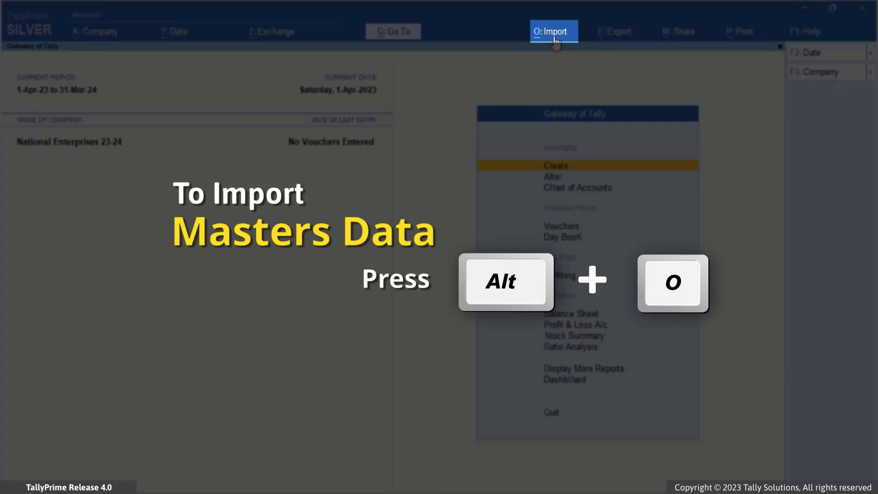
Set up a transactions import from the Sales Bills worksheet of Sales Transactions Q1.xlsx, using the Sales Q1 mapping template.
left_click(554, 37)
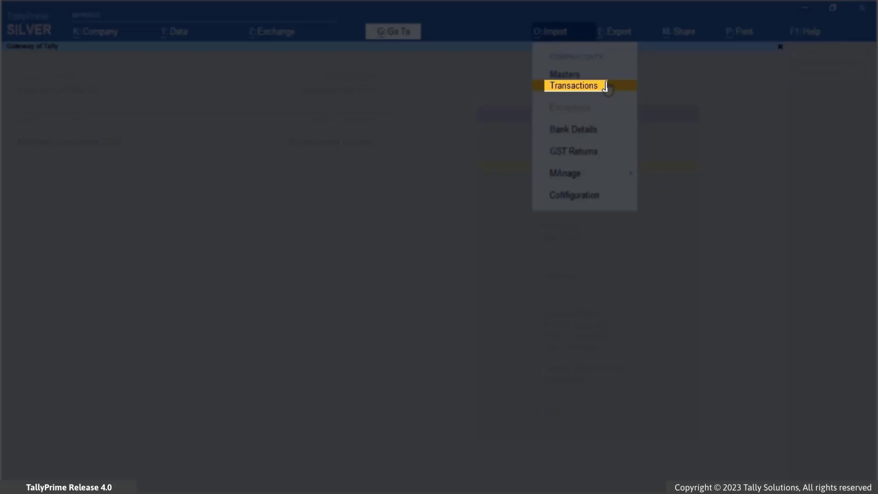
left_click(574, 85)
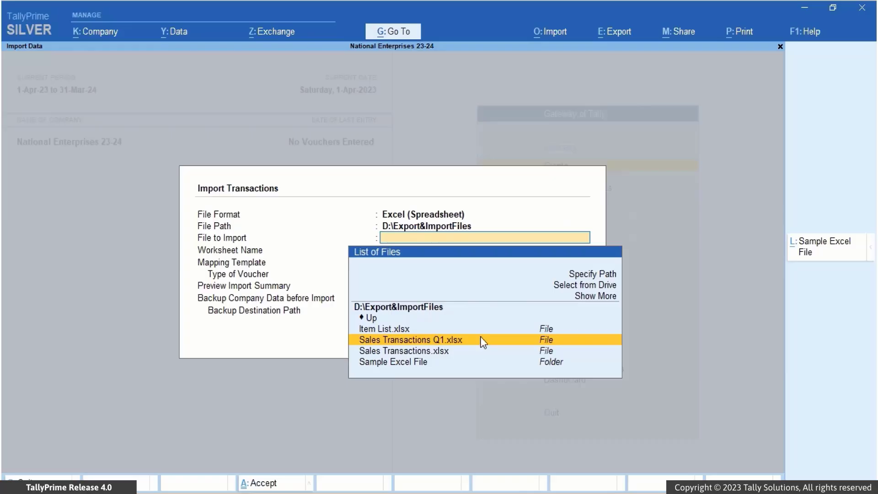
left_click(483, 342)
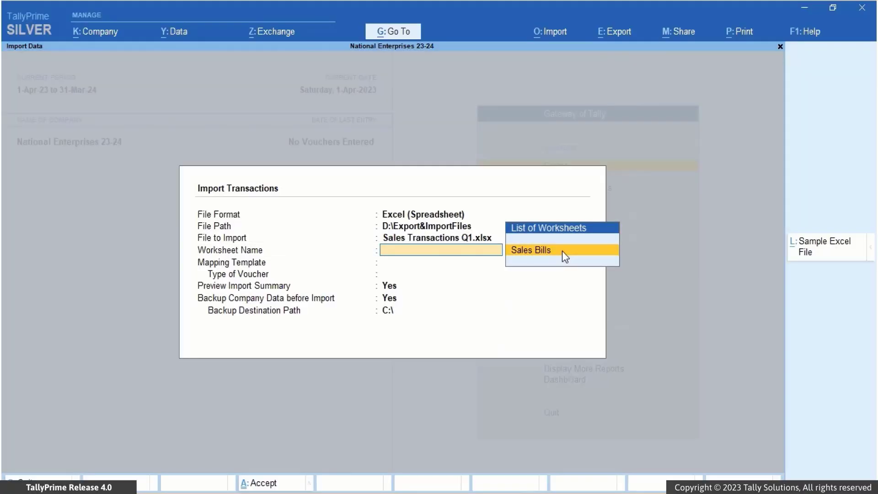
left_click(562, 252)
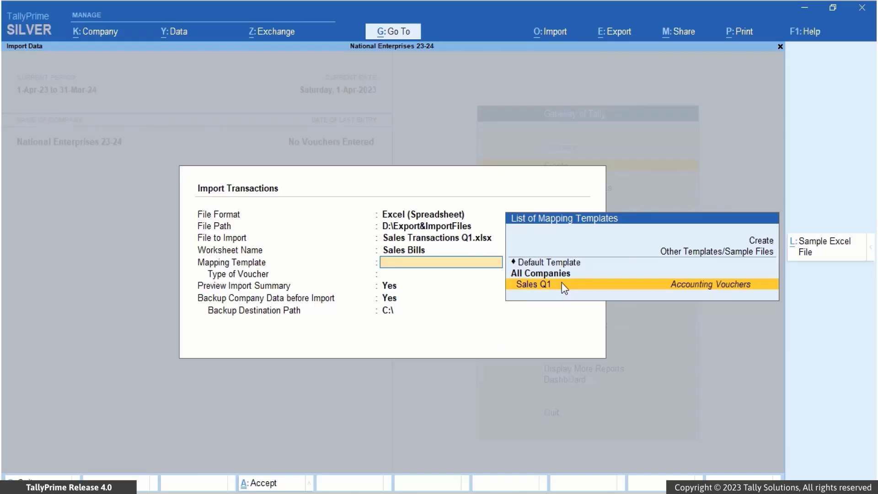
left_click(563, 284)
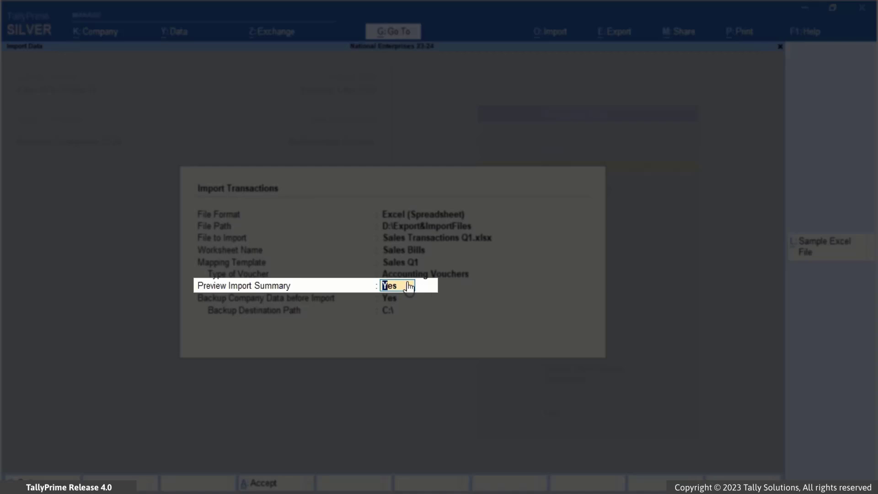
Keep the import summary preview at Yes, set the company data backup to No, and run the sales transactions import.
key("Return")
type("N")
key("Return")
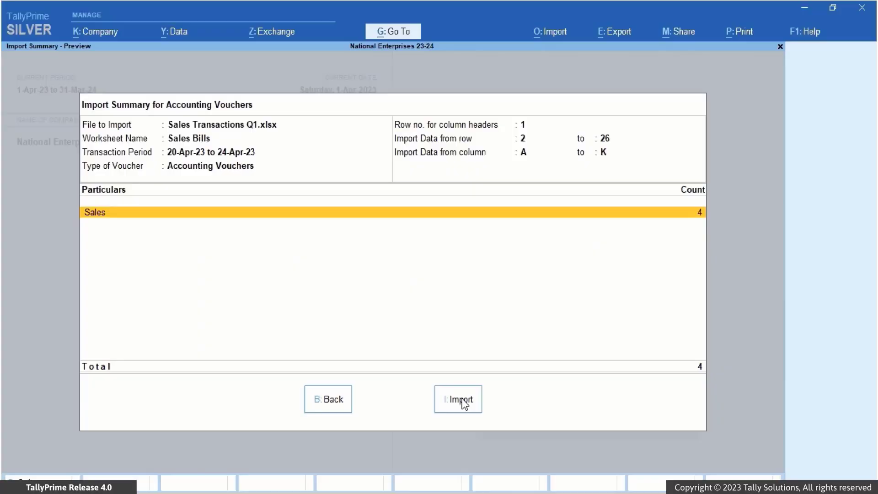
left_click(461, 402)
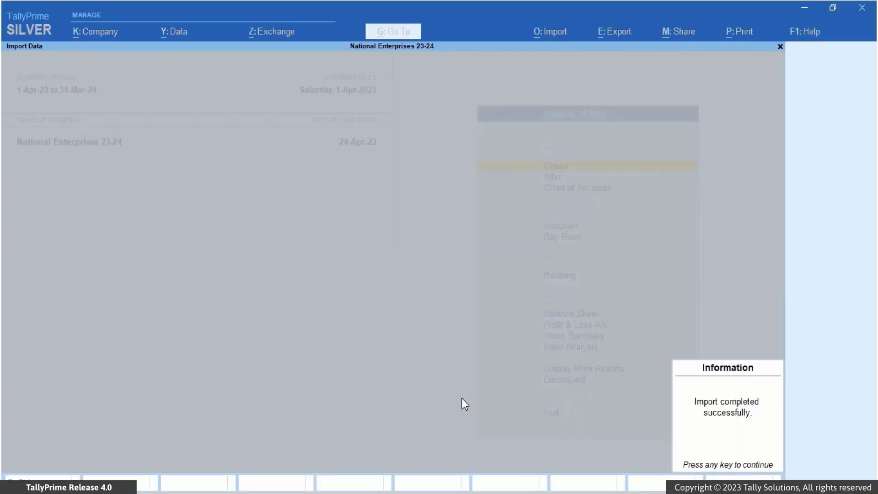
Dismiss the import message and open the Day Book to review the imported sales vouchers.
left_click(674, 441)
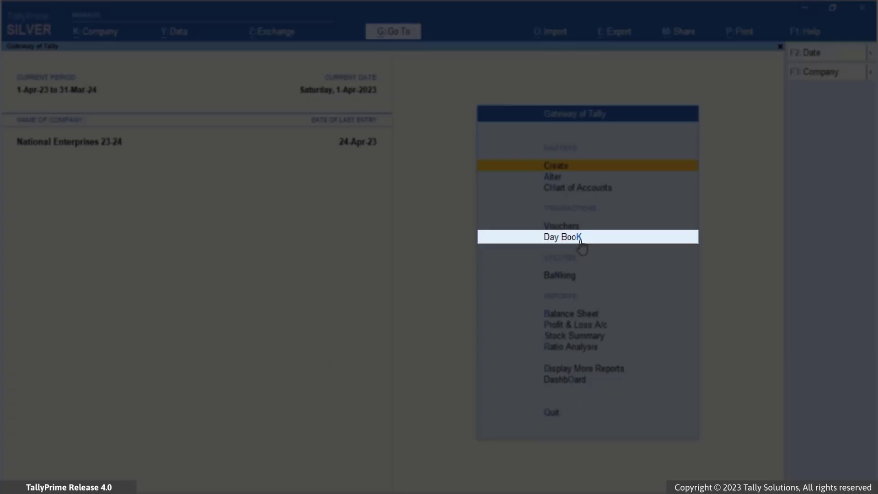
left_click(579, 237)
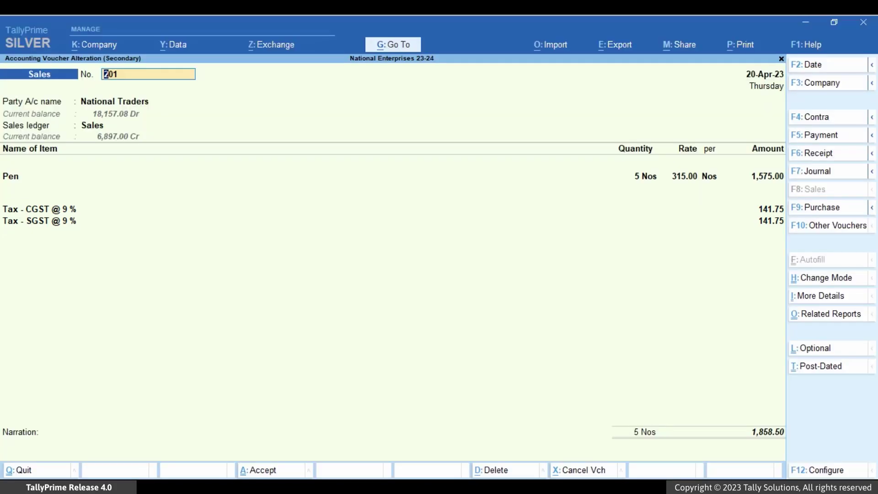
key("alt+Tab")
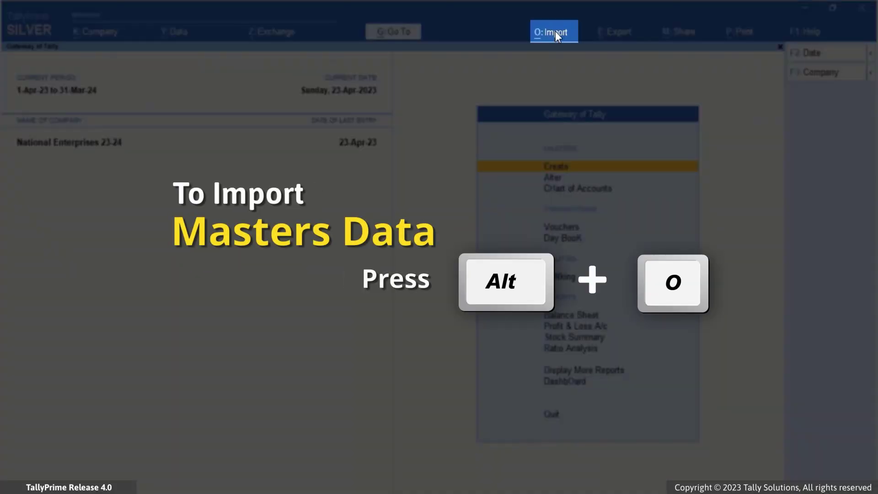
Start a new transactions mapping template based on the Invoices worksheet of Sales Transactions.xlsx.
left_click(555, 33)
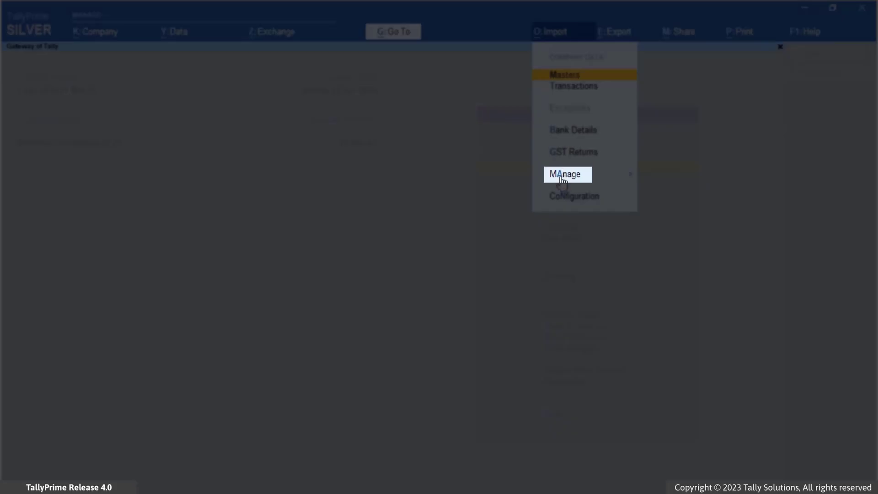
left_click(562, 179)
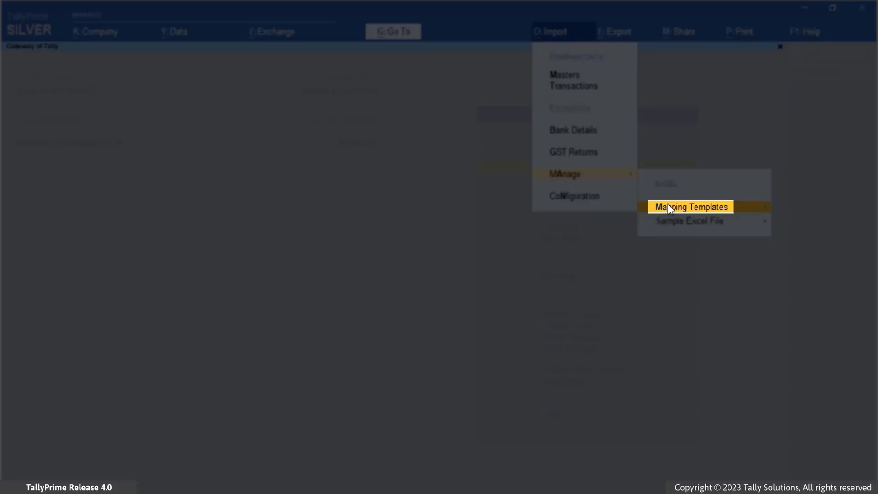
left_click(667, 207)
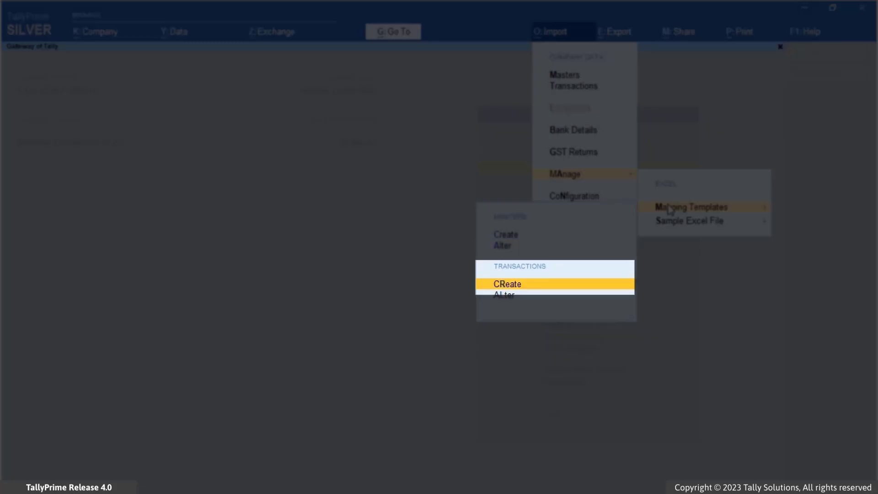
left_click(532, 285)
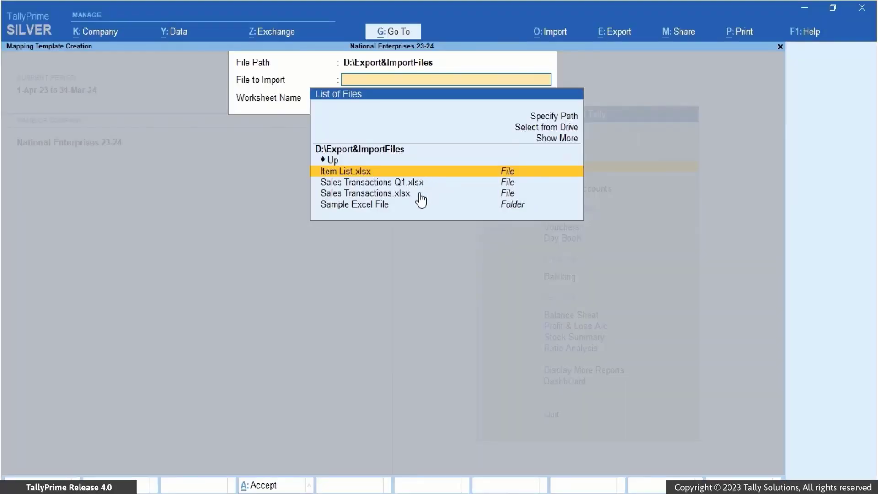
left_click(421, 195)
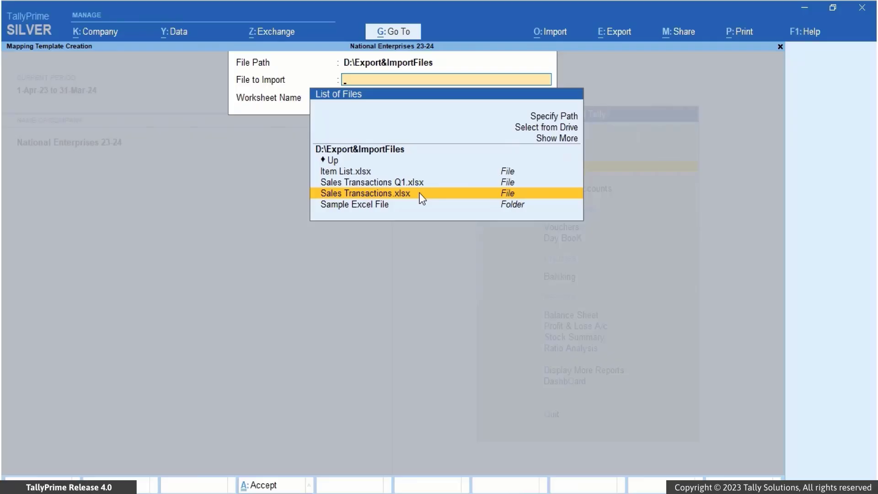
left_click(420, 194)
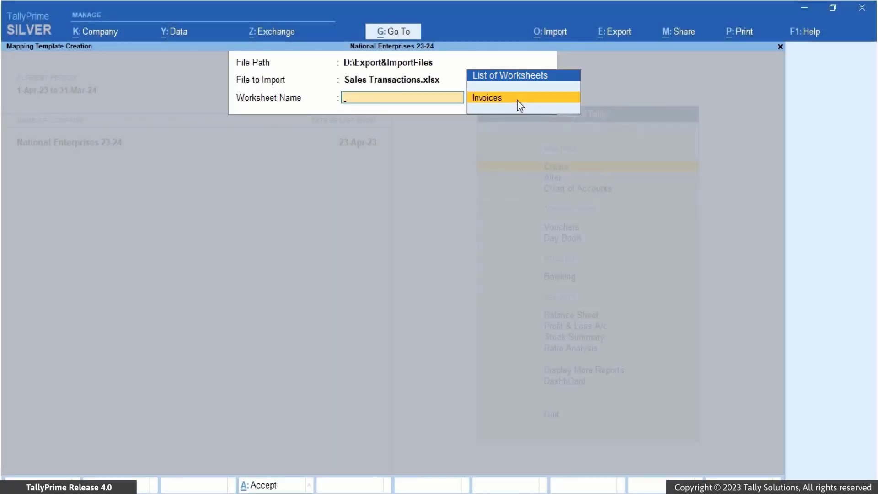
left_click(519, 105)
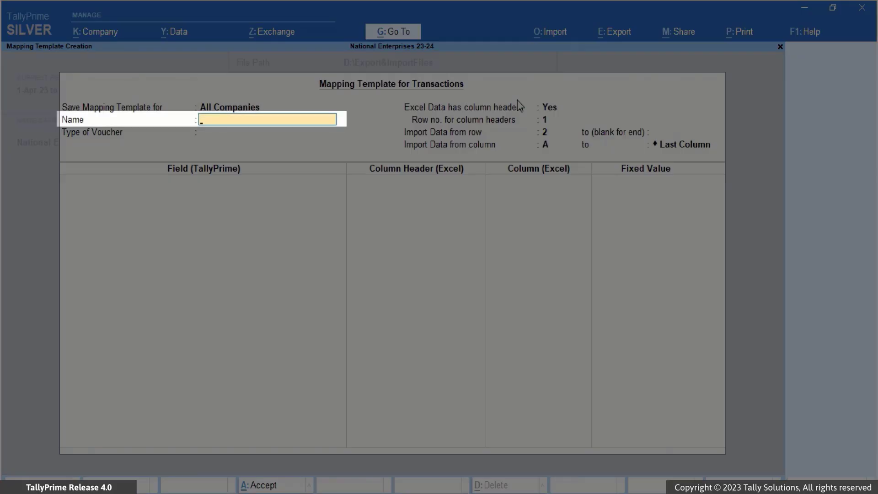
Name the mapping template Sales Q2 and set its type of voucher to Accounting Vouchers.
type("Sales Q2")
key("Return")
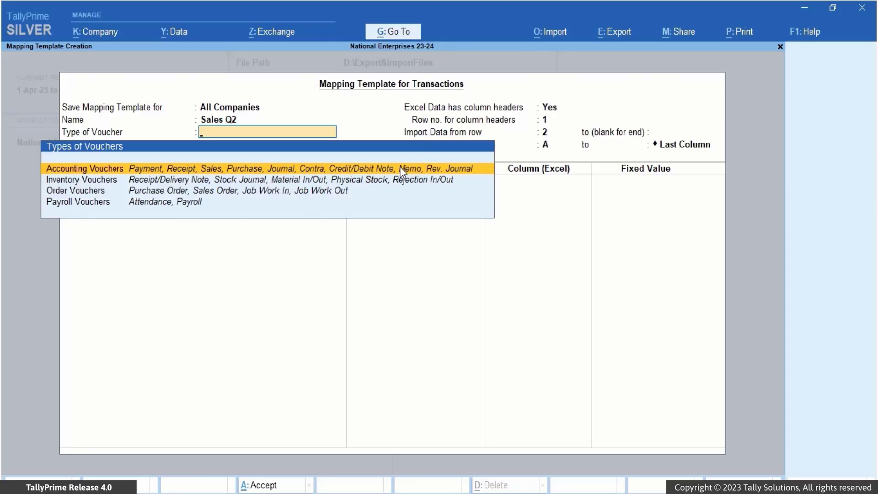
left_click(401, 170)
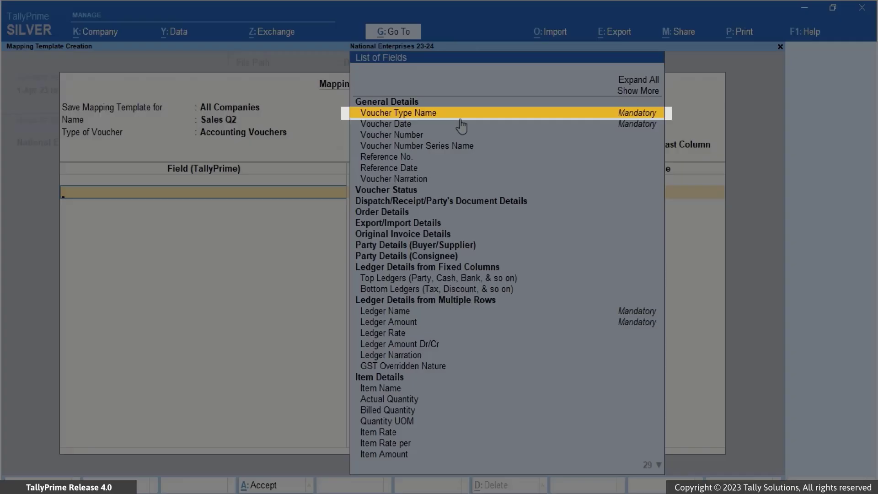
Map the Voucher Type Name, Voucher Date and Voucher Number fields to the Voucher Type, Date and Invoice Number columns.
left_click(464, 117)
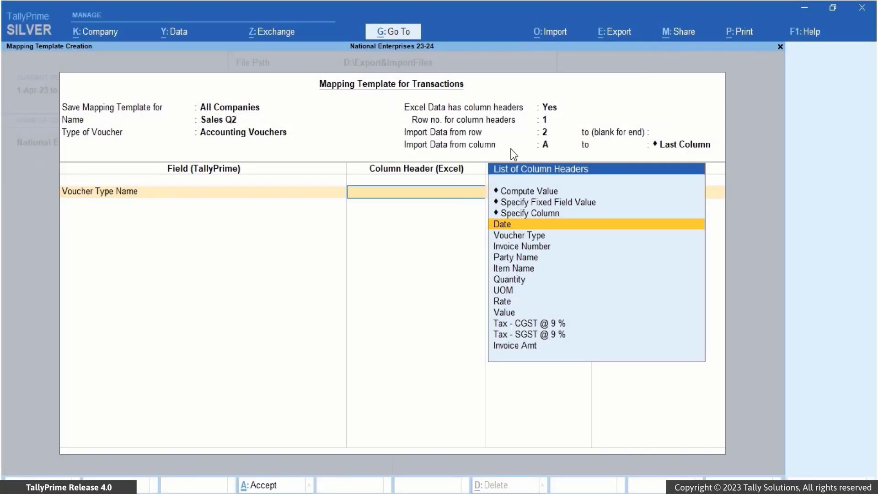
left_click(552, 238)
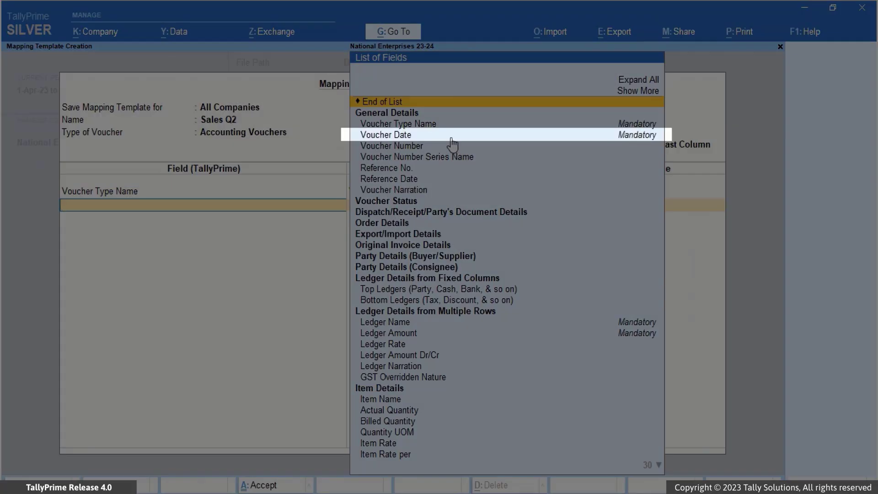
left_click(451, 138)
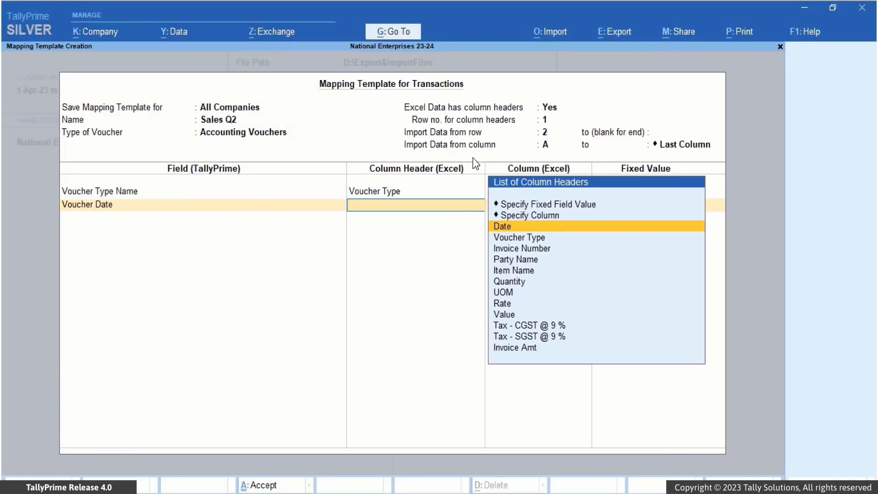
left_click(522, 228)
left_click(430, 146)
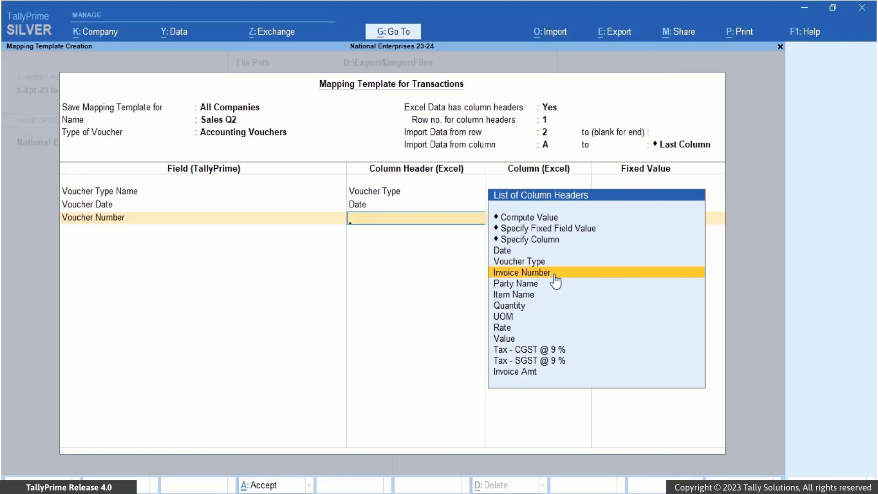
left_click(554, 273)
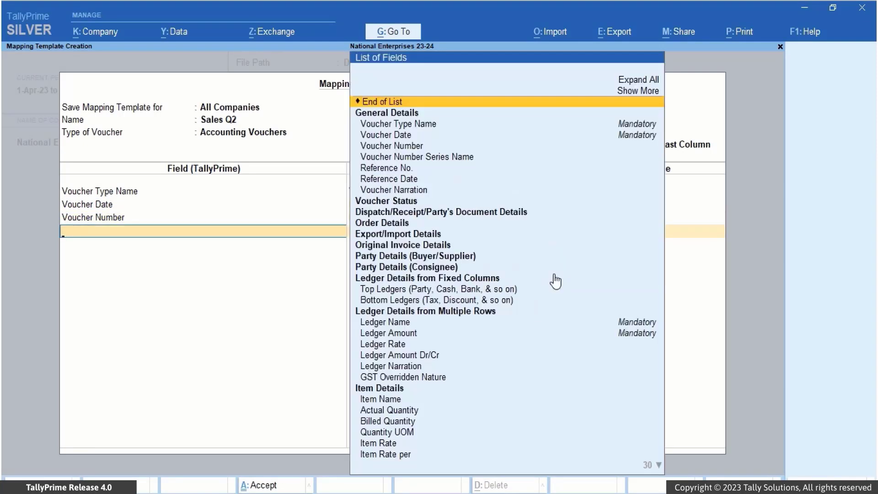
Add Top Ledgers, mapping its Ledger Name to the Party Name column and its Ledger Amount to Invoice/Voucher Nett Amount.
type("Led")
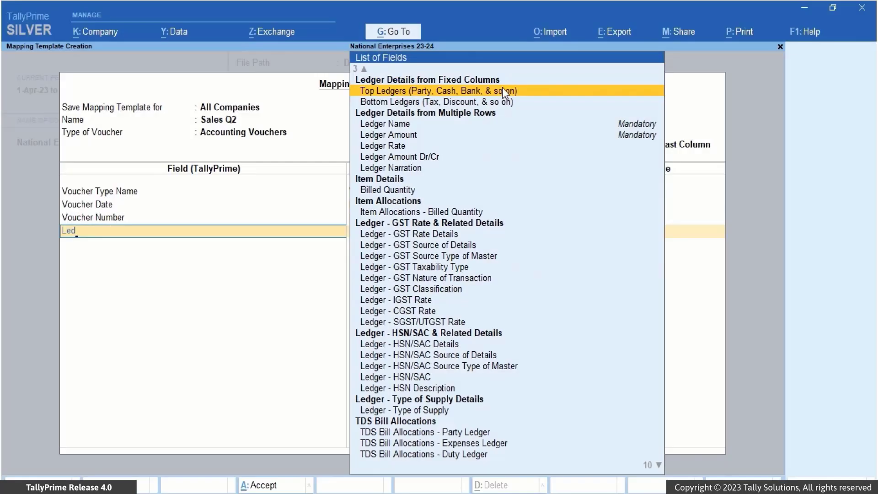
left_click(503, 91)
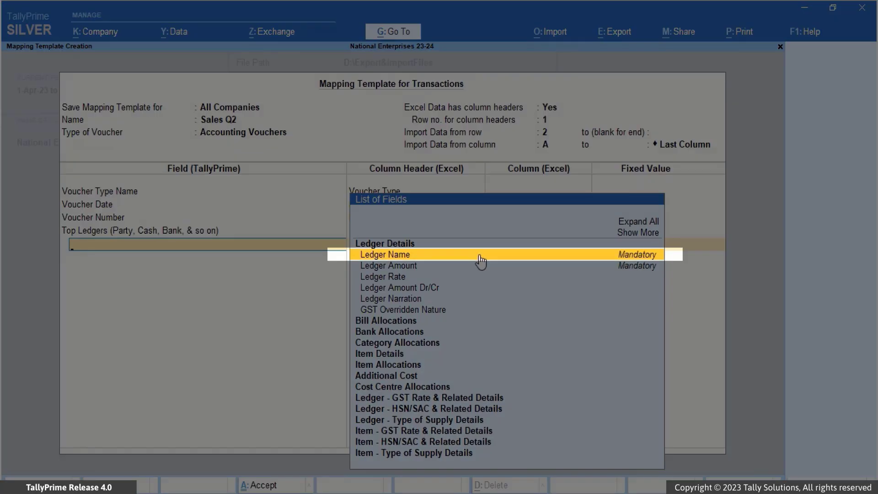
left_click(479, 254)
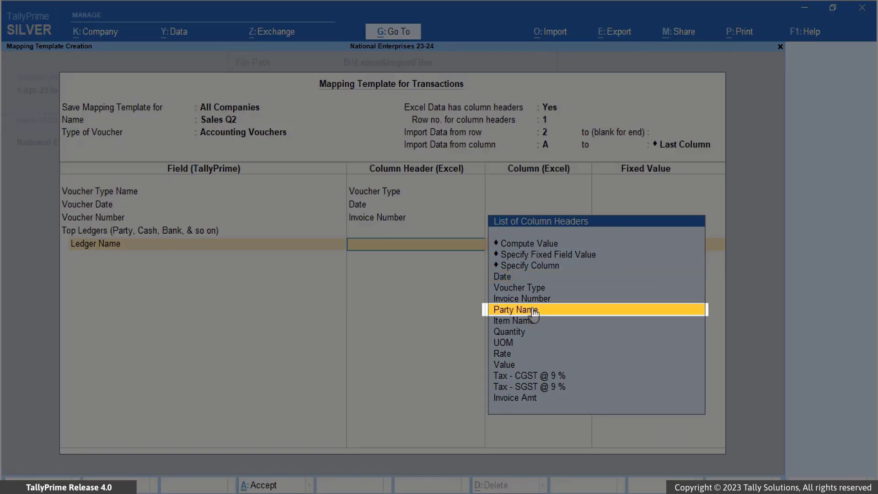
left_click(533, 310)
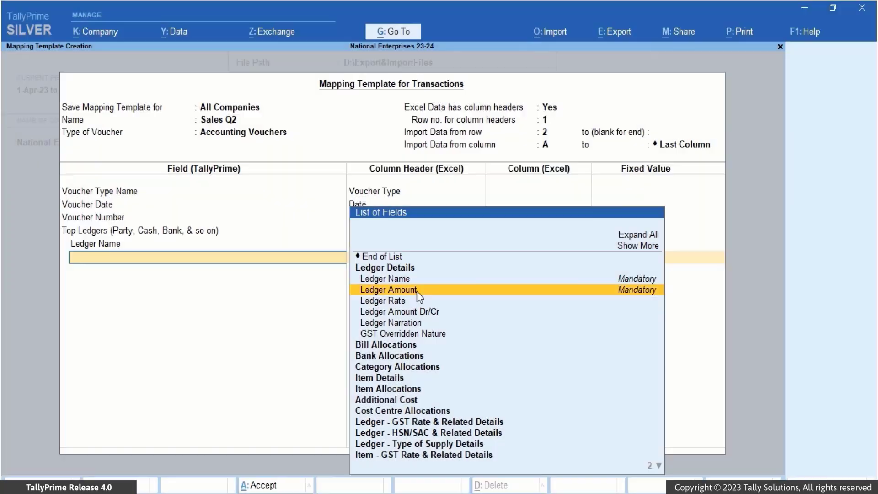
left_click(416, 291)
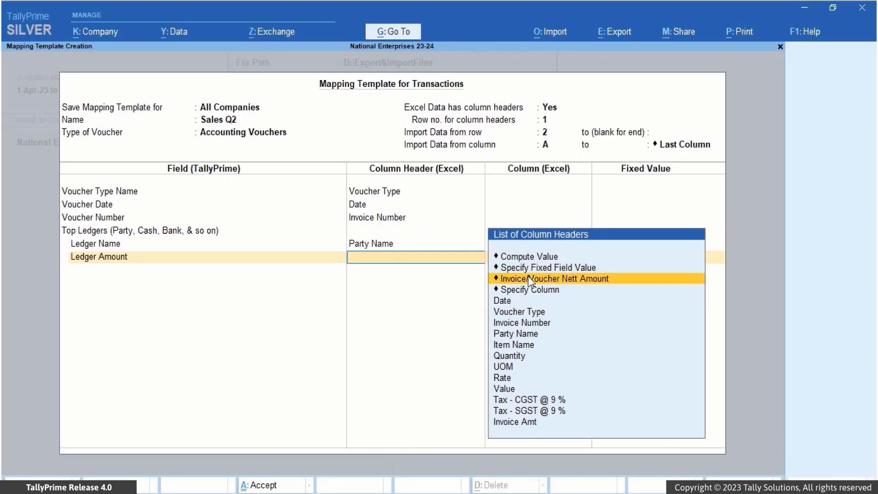
left_click(530, 280)
Add Bottom Ledgers with Ledger Name fixed to the Sales ledger and Ledger Amount mapped to the Value column.
type("Bo")
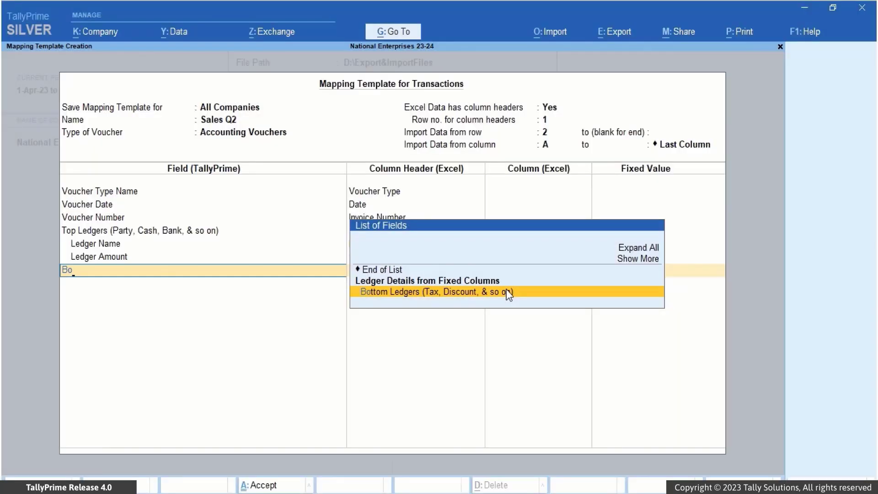
left_click(506, 291)
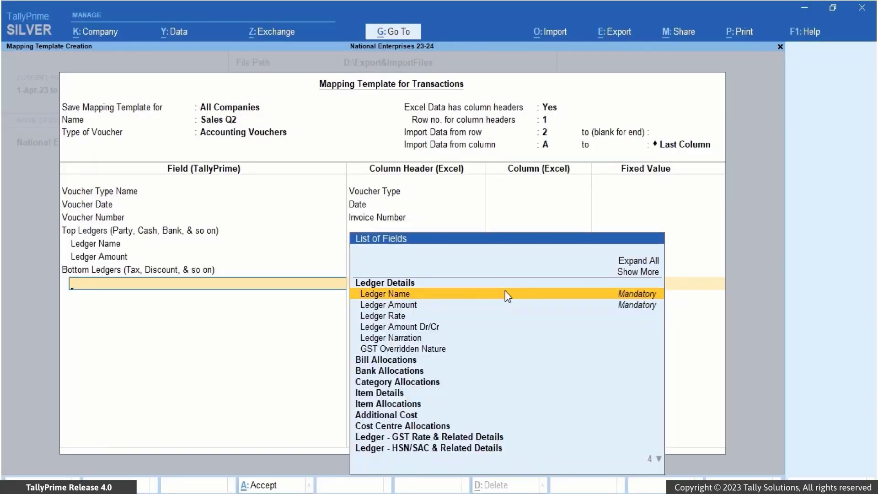
left_click(506, 295)
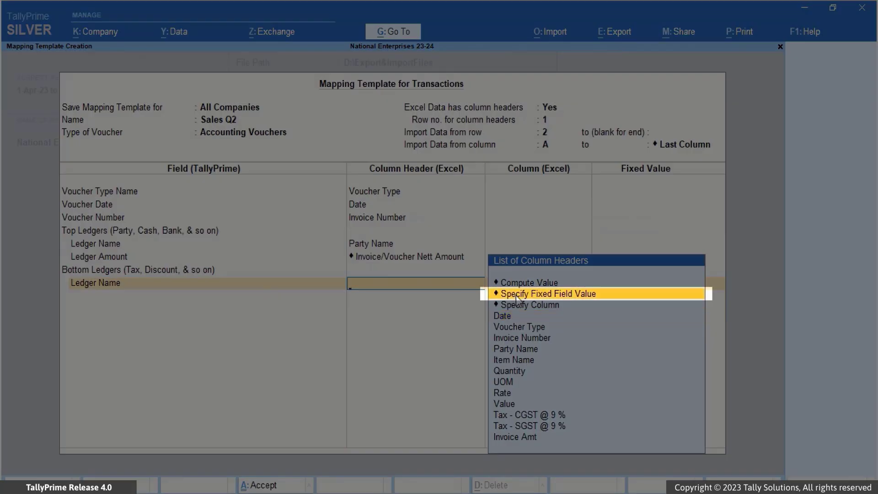
left_click(517, 295)
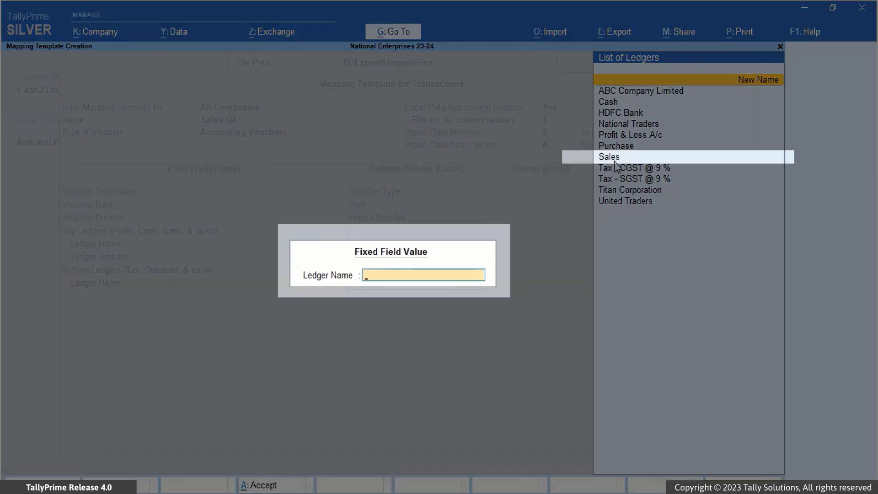
left_click(610, 157)
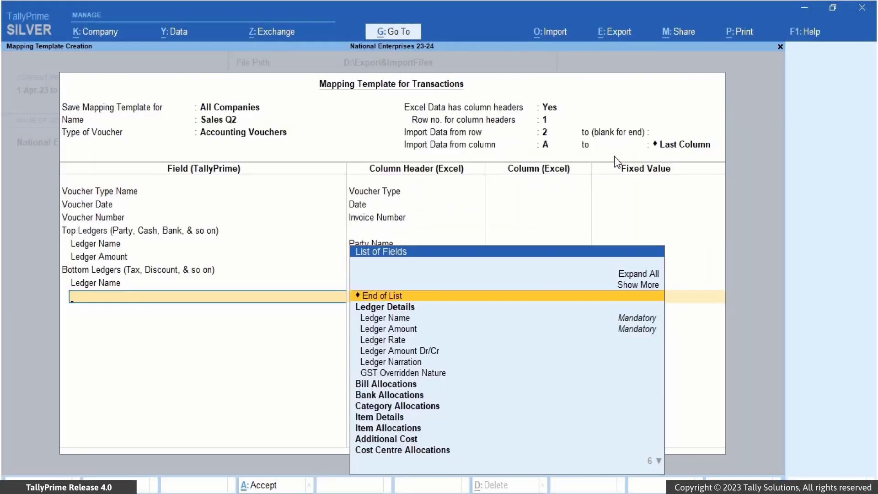
left_click(413, 328)
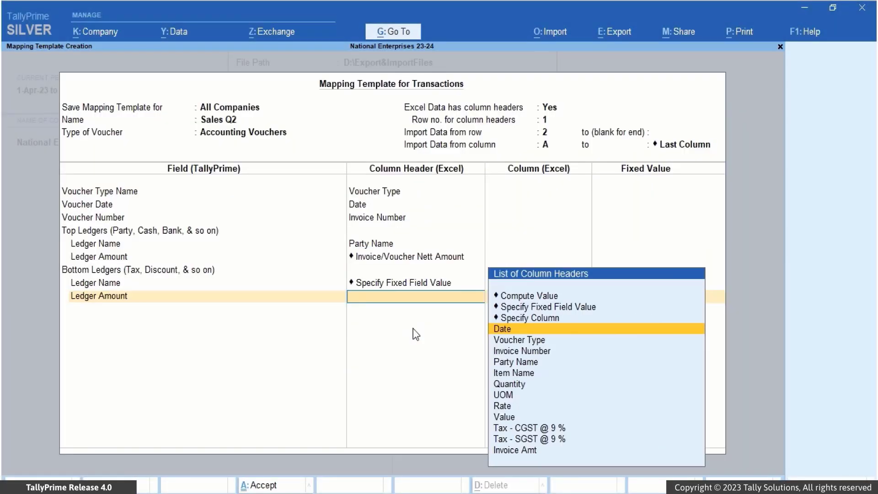
left_click(504, 417)
Add the Item Name and Billed Quantity fields under the Sales ledger, mapping them to the Item Name and Quantity columns.
type("Item")
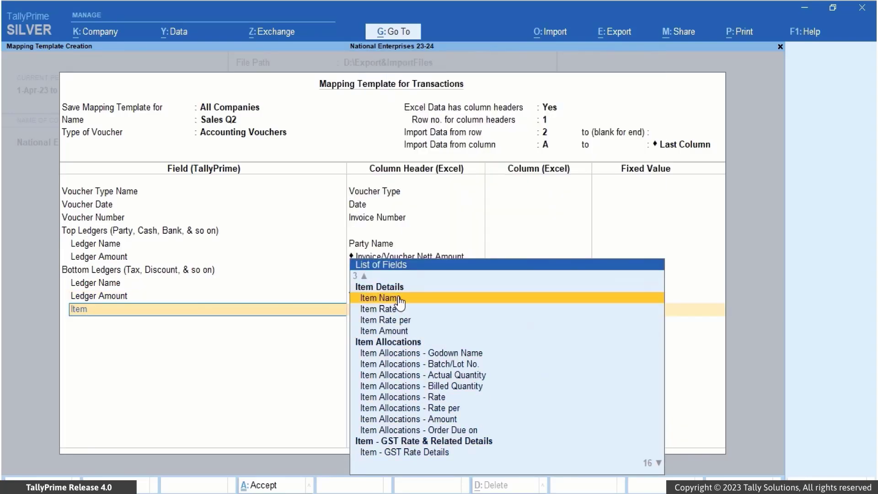
left_click(399, 299)
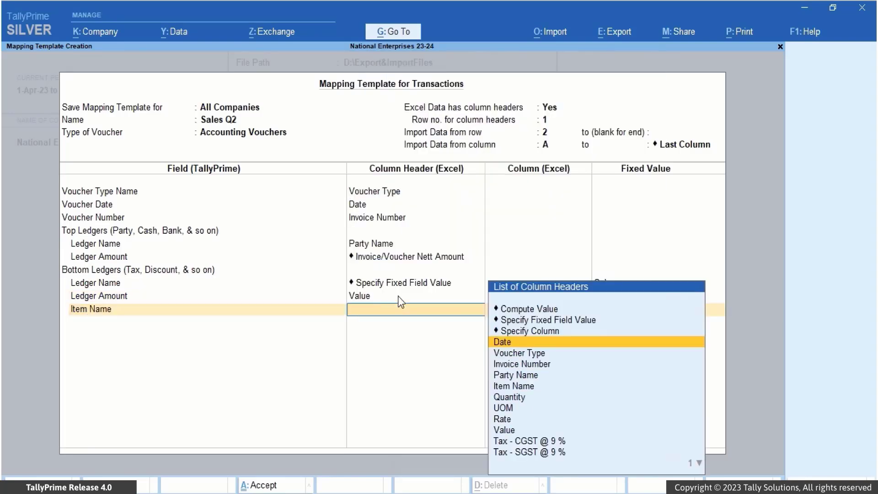
left_click(530, 388)
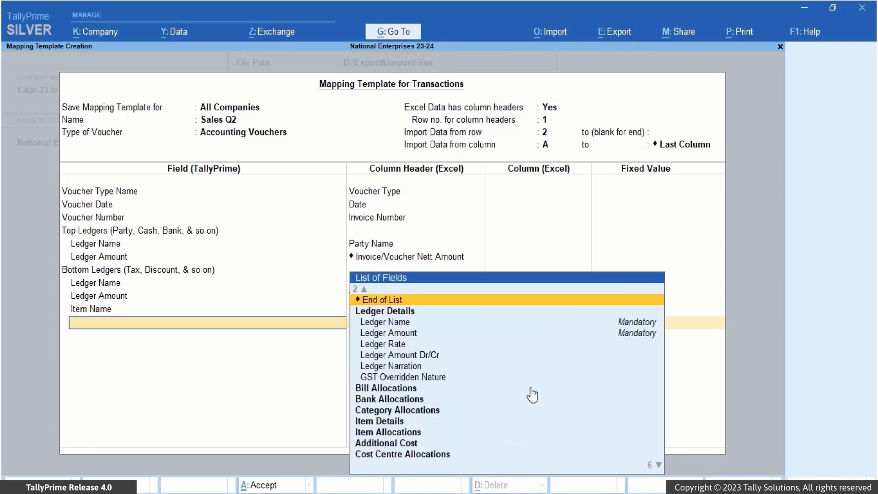
type("Bill")
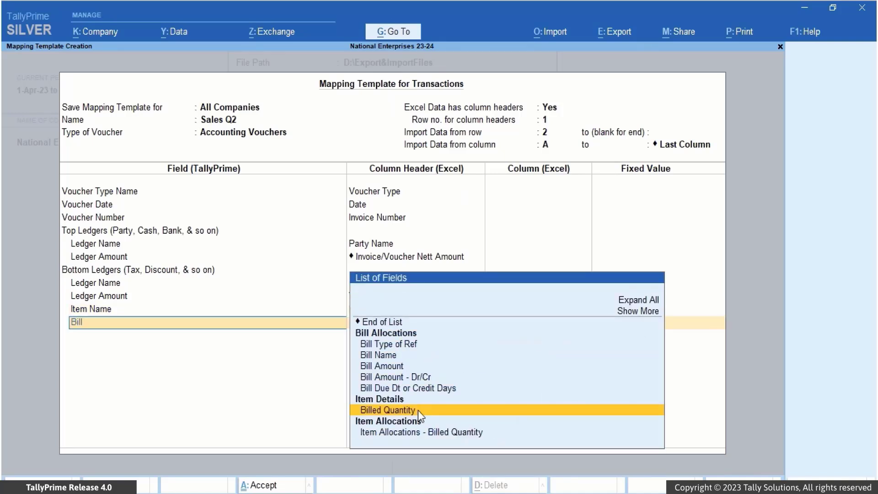
left_click(418, 410)
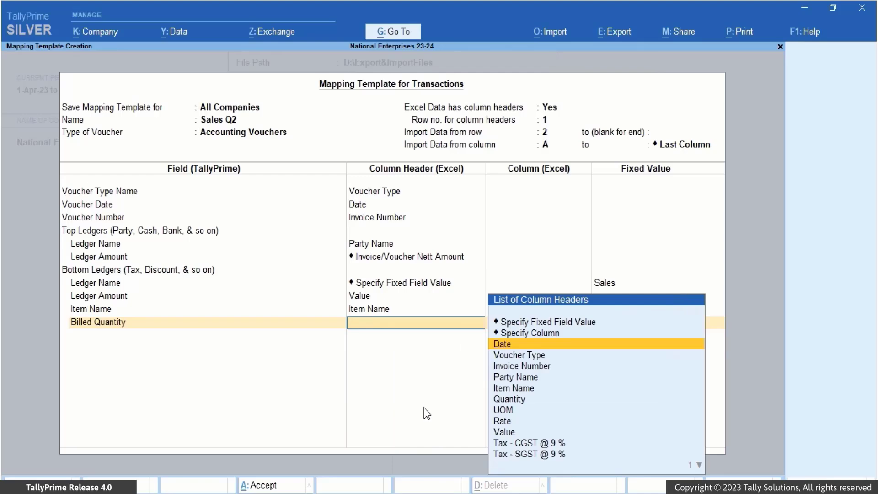
left_click(514, 397)
Add the Item Rate and Item Amount fields, mapping them to the Rate and Value columns.
type("Item")
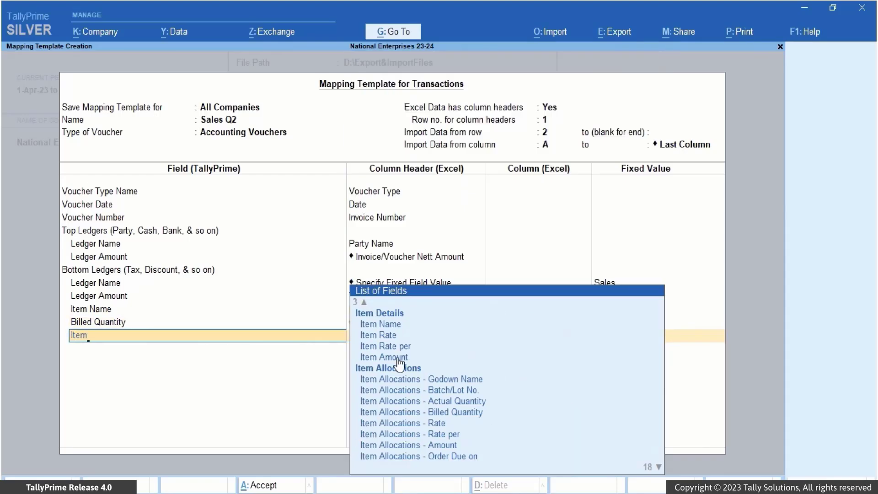
left_click(392, 339)
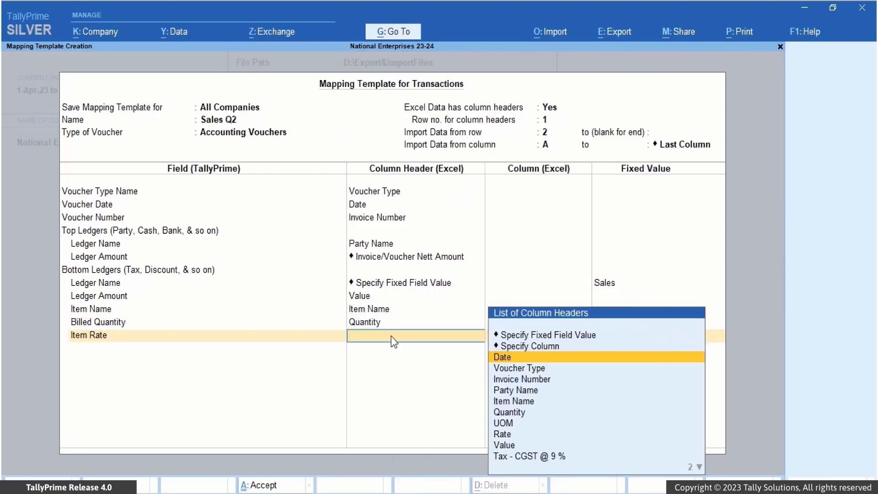
left_click(512, 435)
type("Item")
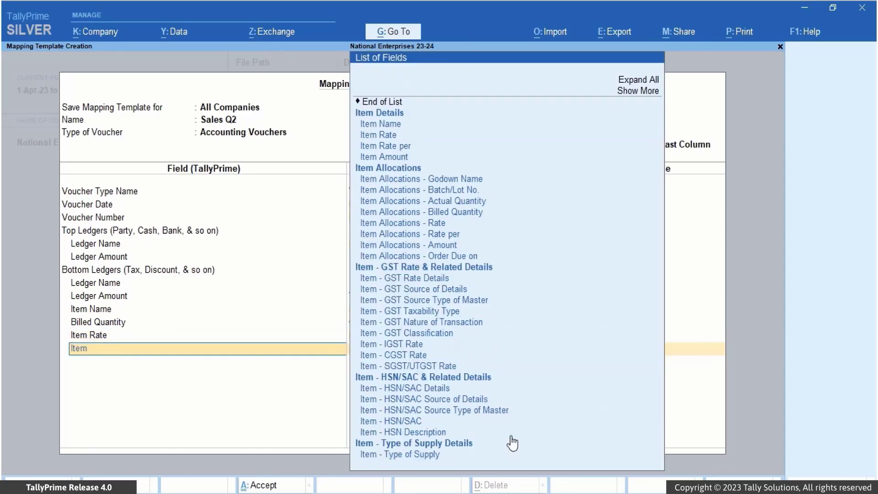
left_click(433, 157)
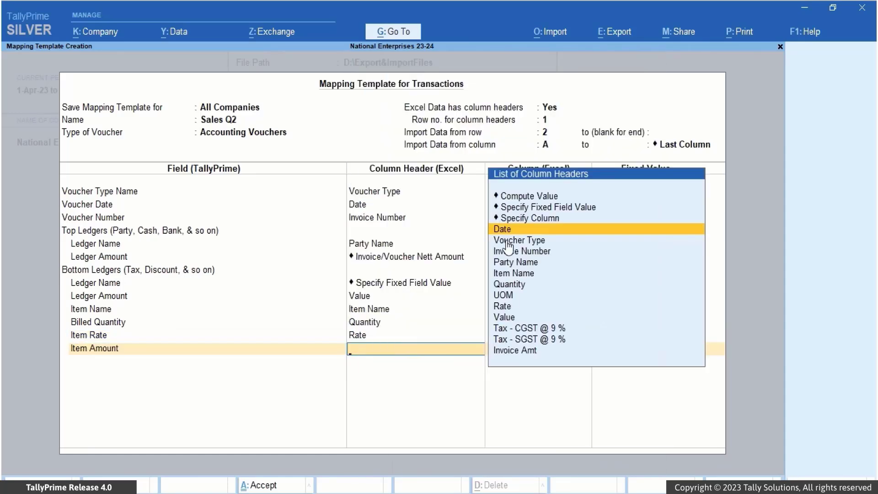
left_click(510, 317)
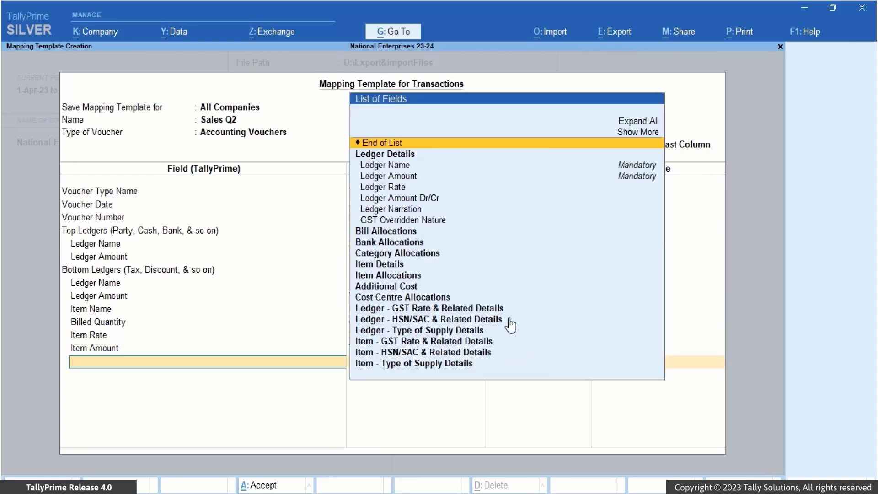
Add another Bottom Ledgers group with Ledger Name fixed to Tax - CGST @ 9 % and Ledger Amount mapped to the Tax - CGST @ 9 % column.
type("B")
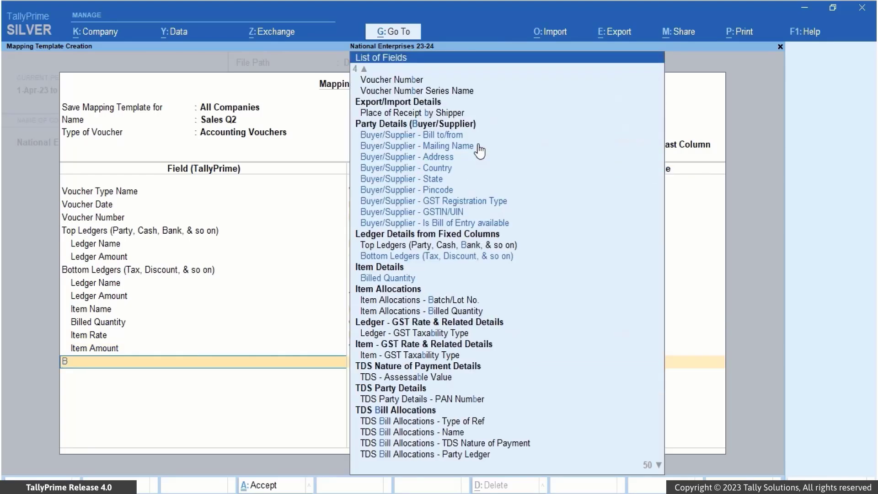
type("ot")
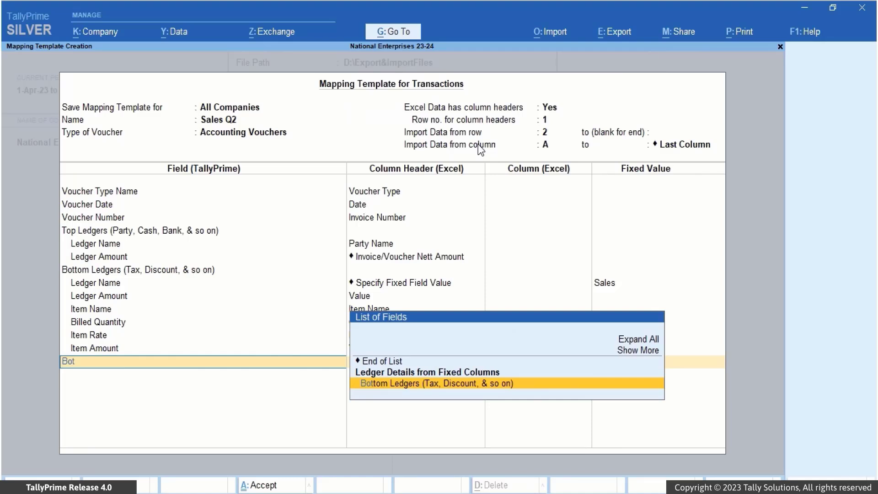
left_click(450, 383)
key("Return")
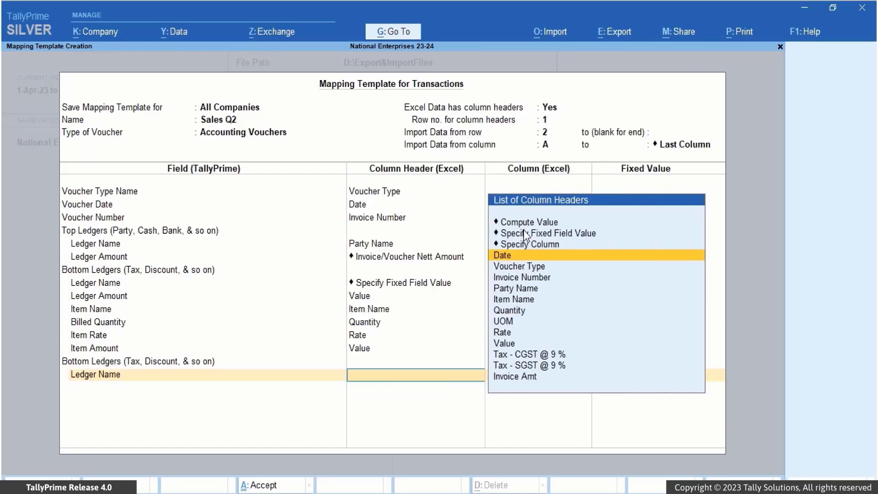
left_click(547, 246)
left_click(622, 166)
left_click(528, 367)
Add Bottom Ledgers with Ledger Name fixed to Tax - SGST @ 9 %, map its amount to the Tax - SGST @ 9 % column, and save the template.
left_click(495, 185)
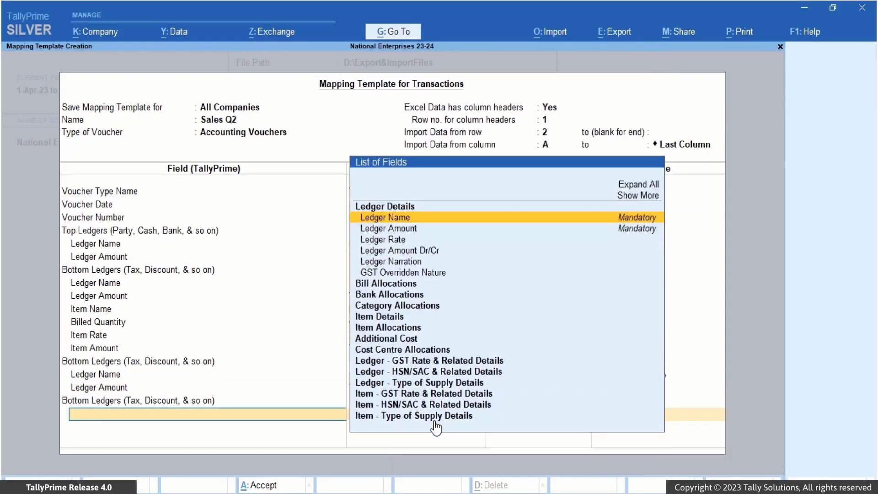
key("Return")
left_click(543, 273)
left_click(626, 178)
left_click(526, 471)
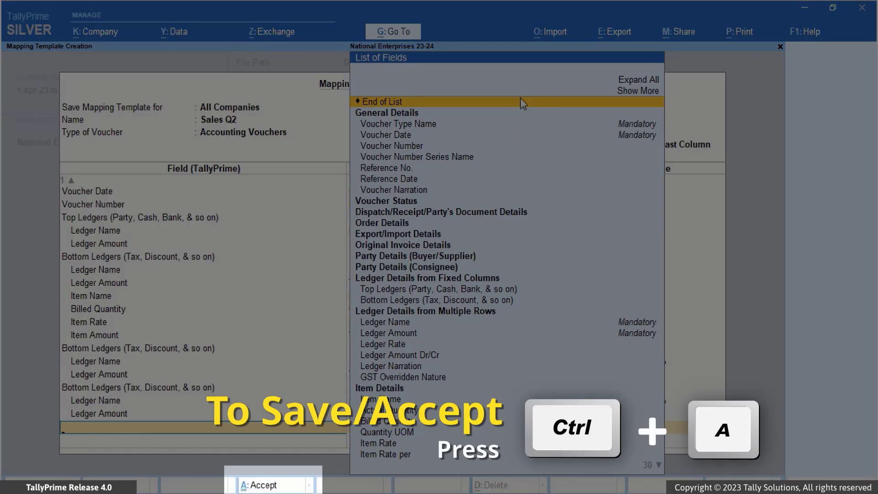
key("ctrl+a")
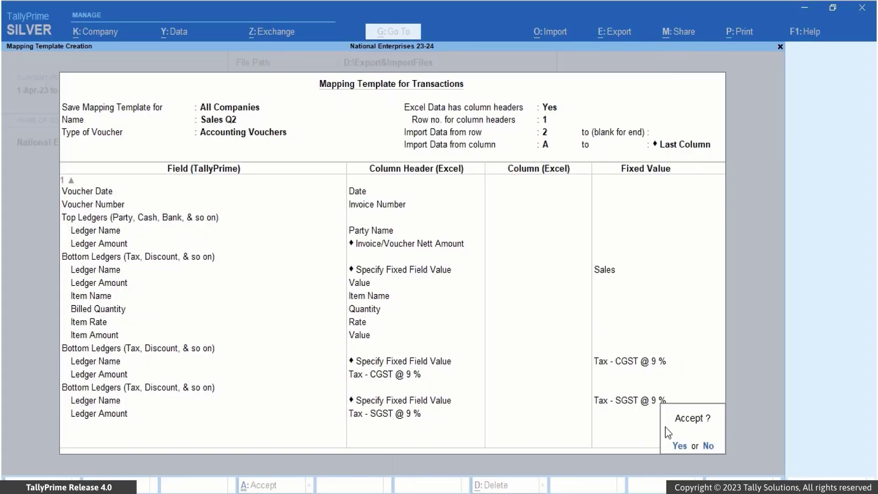
left_click(679, 447)
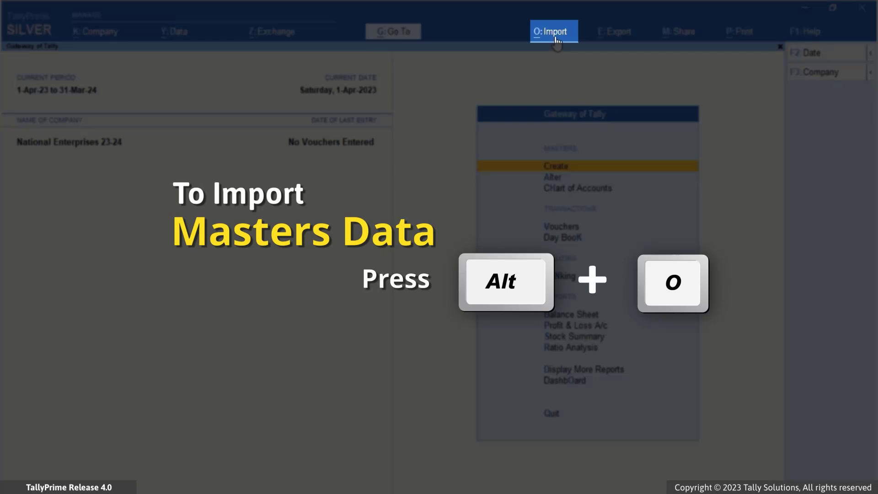
Set up a transactions import from the Invoices worksheet of Sales Transactions.xlsx using the Sales Q2 mapping template.
left_click(557, 40)
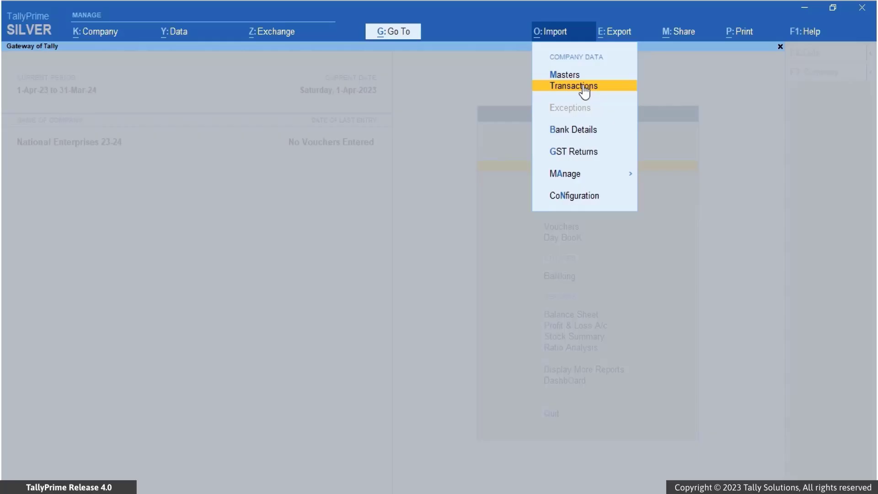
left_click(585, 88)
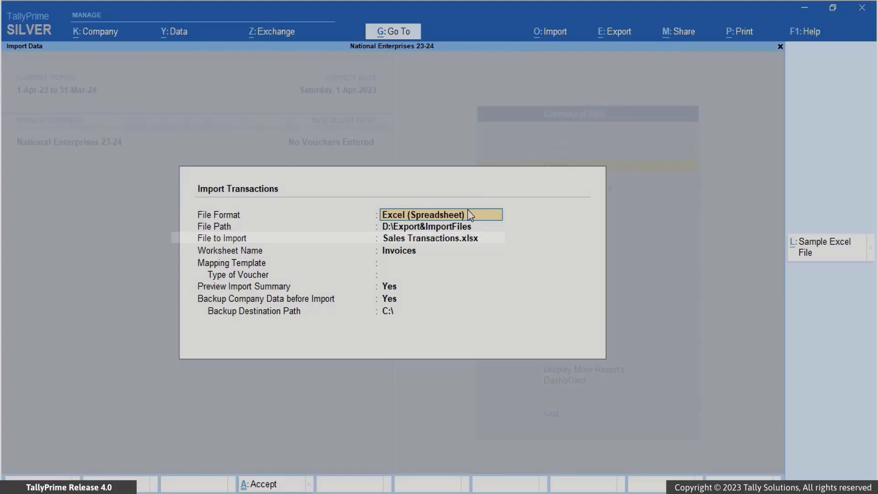
key("Return")
key("Return")
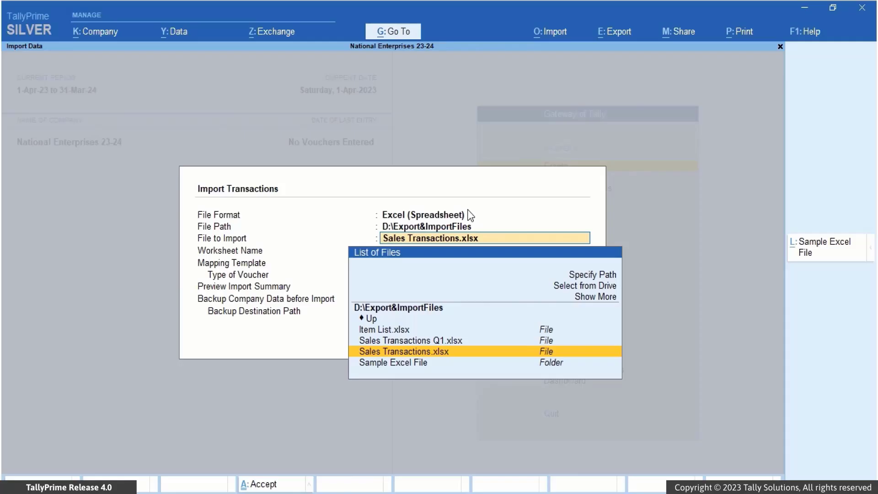
key("Return")
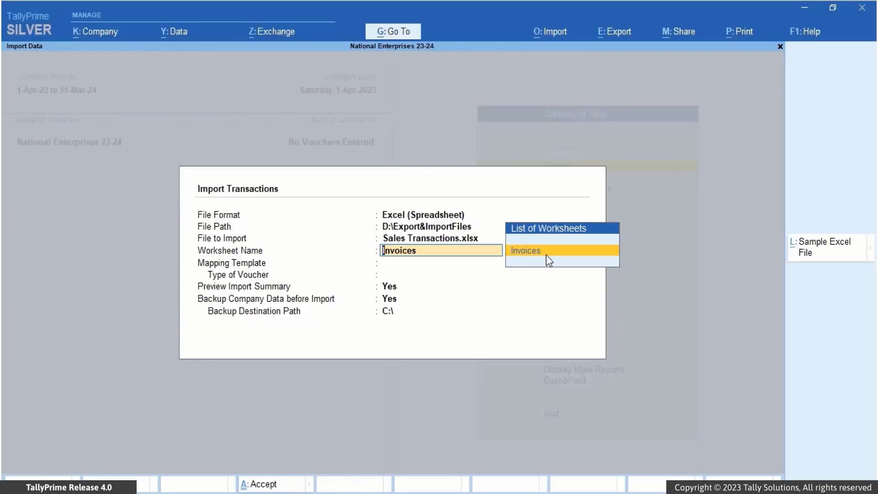
left_click(546, 254)
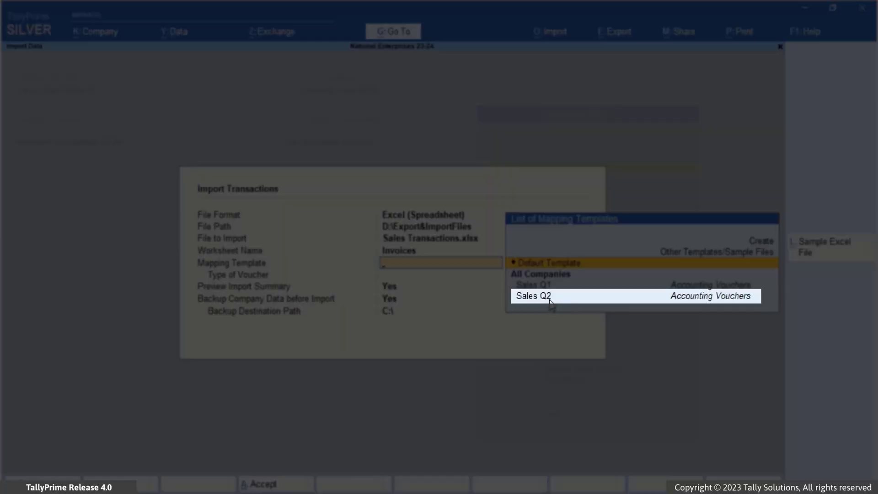
left_click(550, 298)
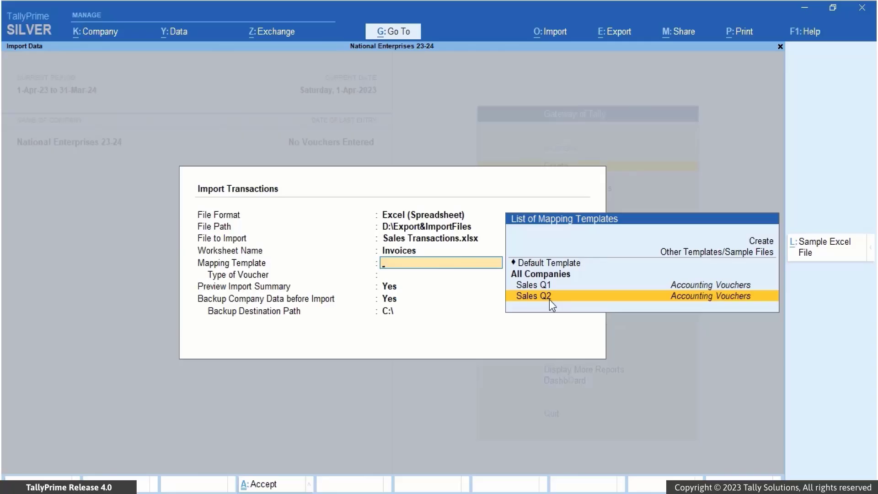
left_click(549, 300)
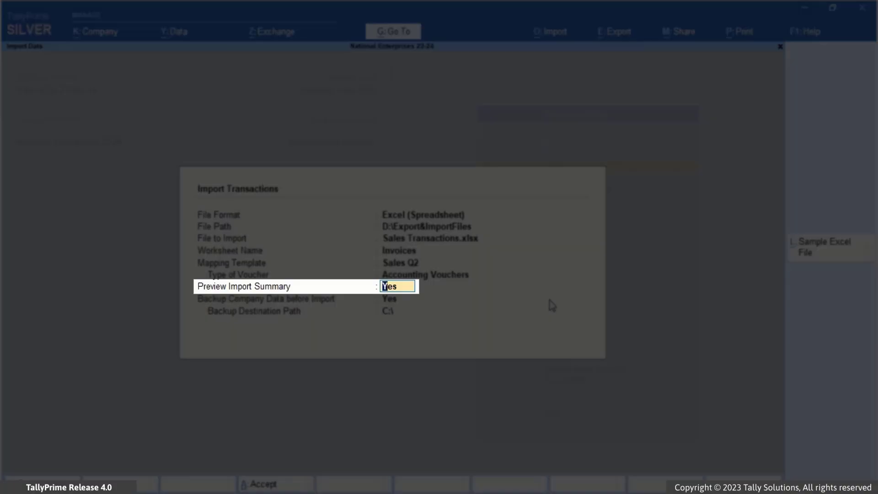
Keep Preview Import Summary at Yes, set Backup Company Data before Import to No, and import the sales vouchers.
left_click(414, 289)
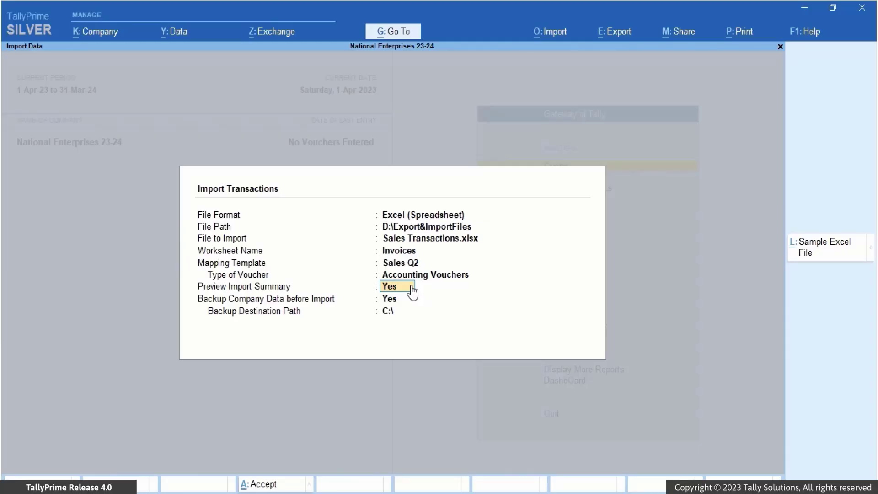
key("Return")
type("No")
key("Return")
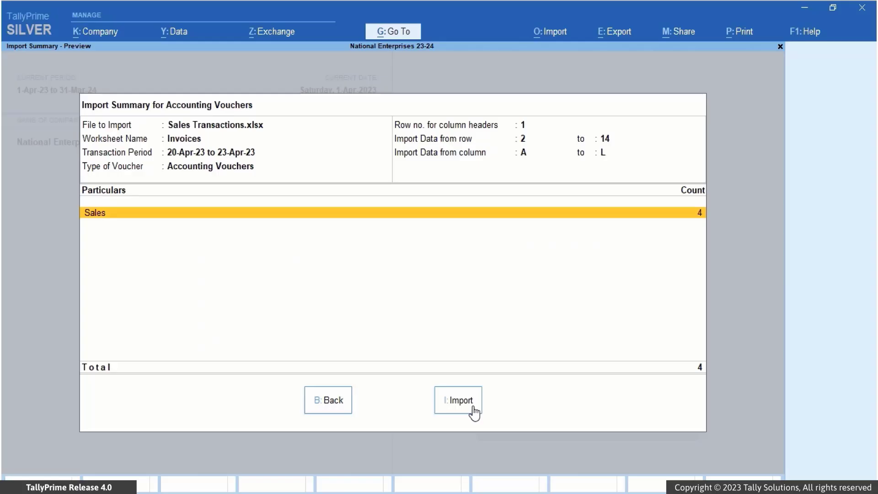
left_click(473, 410)
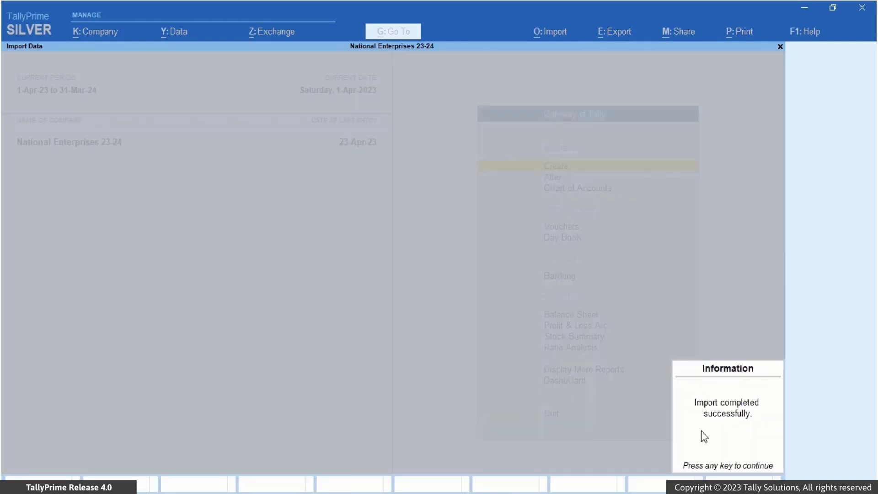
left_click(676, 457)
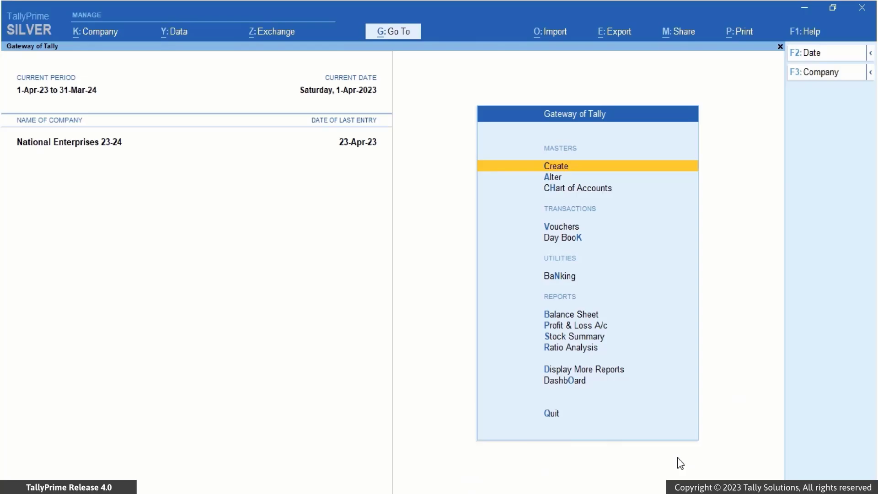
Open the Day Book to check the imported sales vouchers.
key("Down")
key("Down")
key("Down")
key("Down")
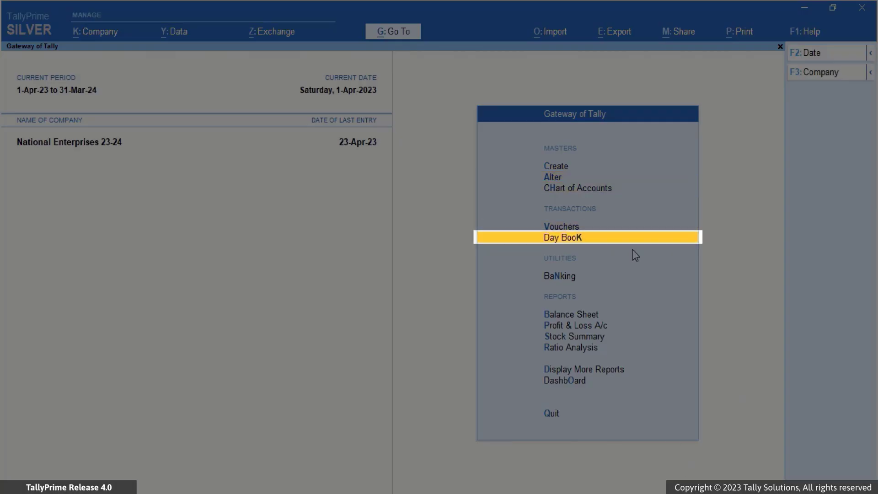
left_click(630, 237)
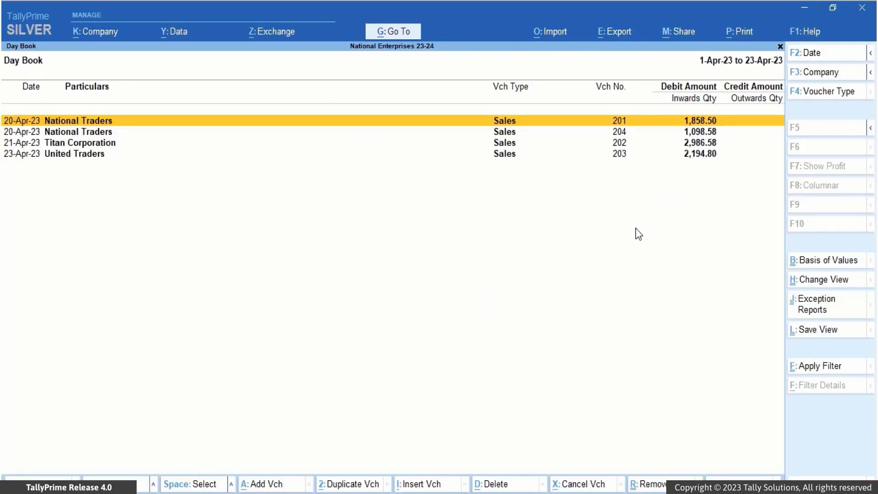